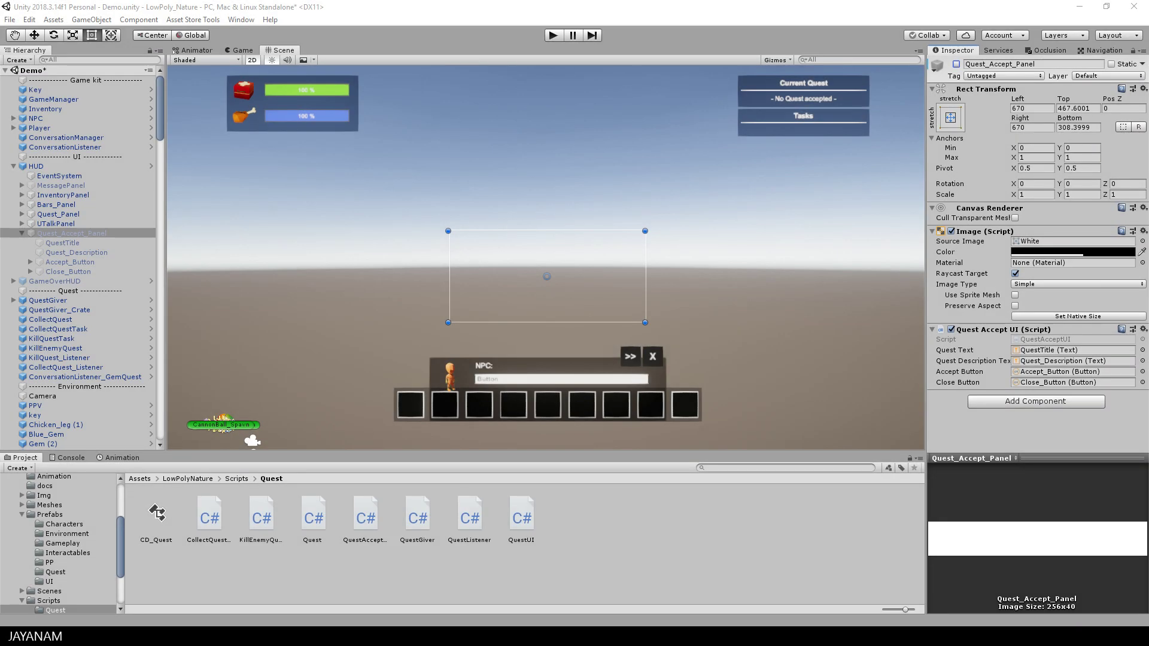
# - Enable Quest_Accept_Panel and center it in the Scene view
pyautogui.click(36, 165)
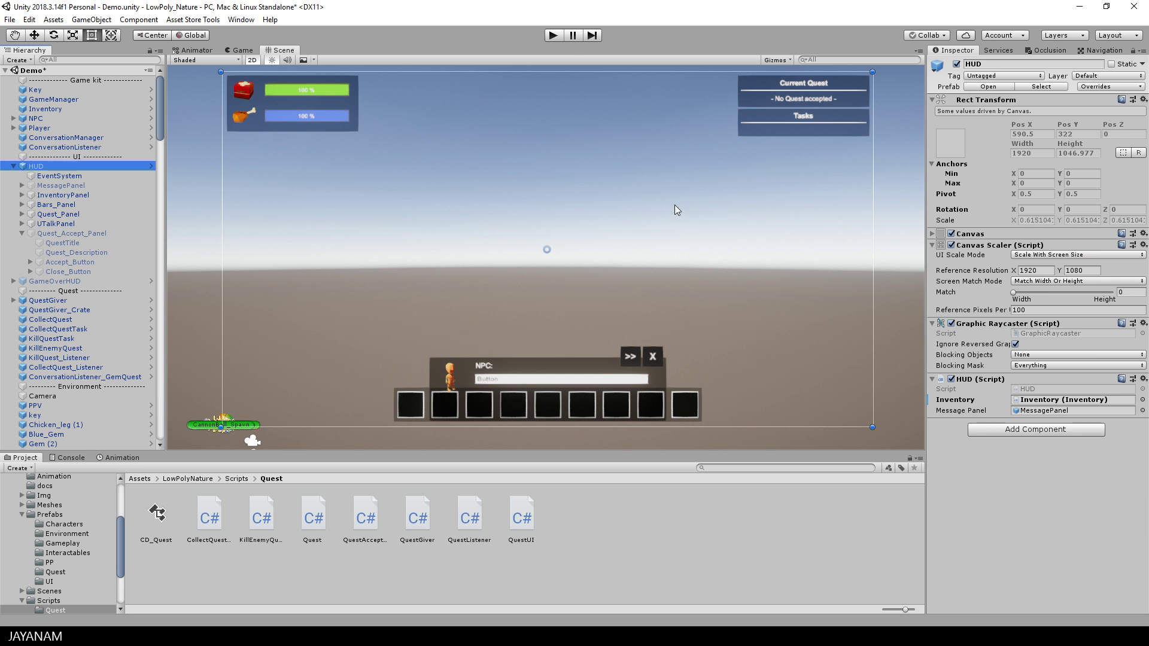
pyautogui.click(84, 233)
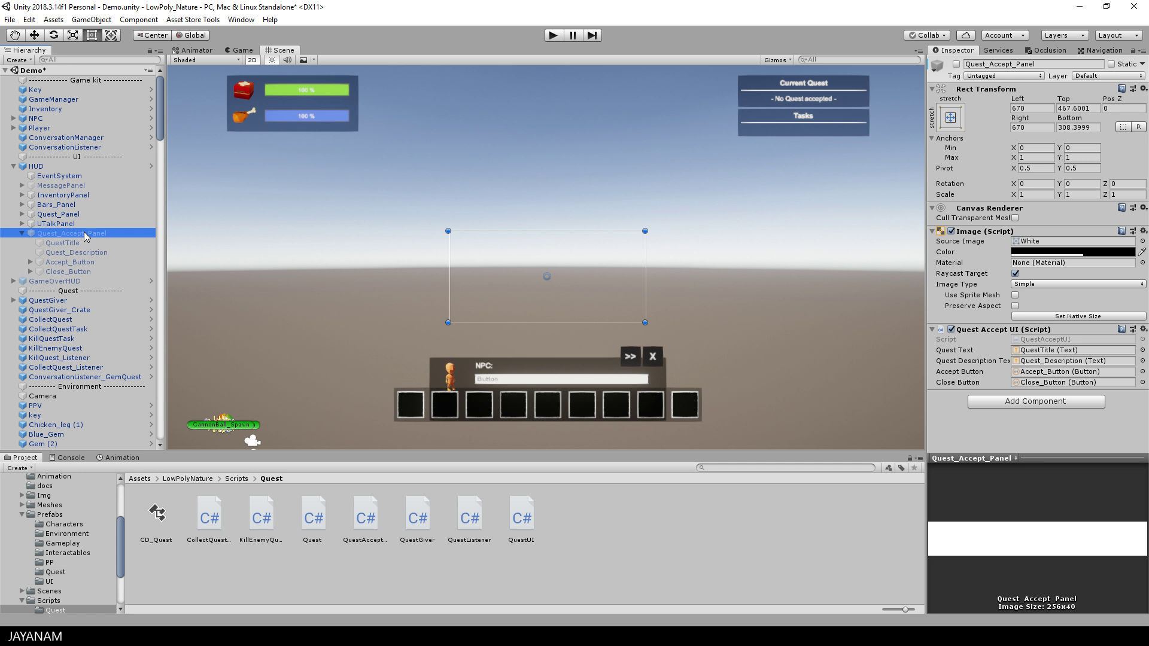
pyautogui.click(956, 65)
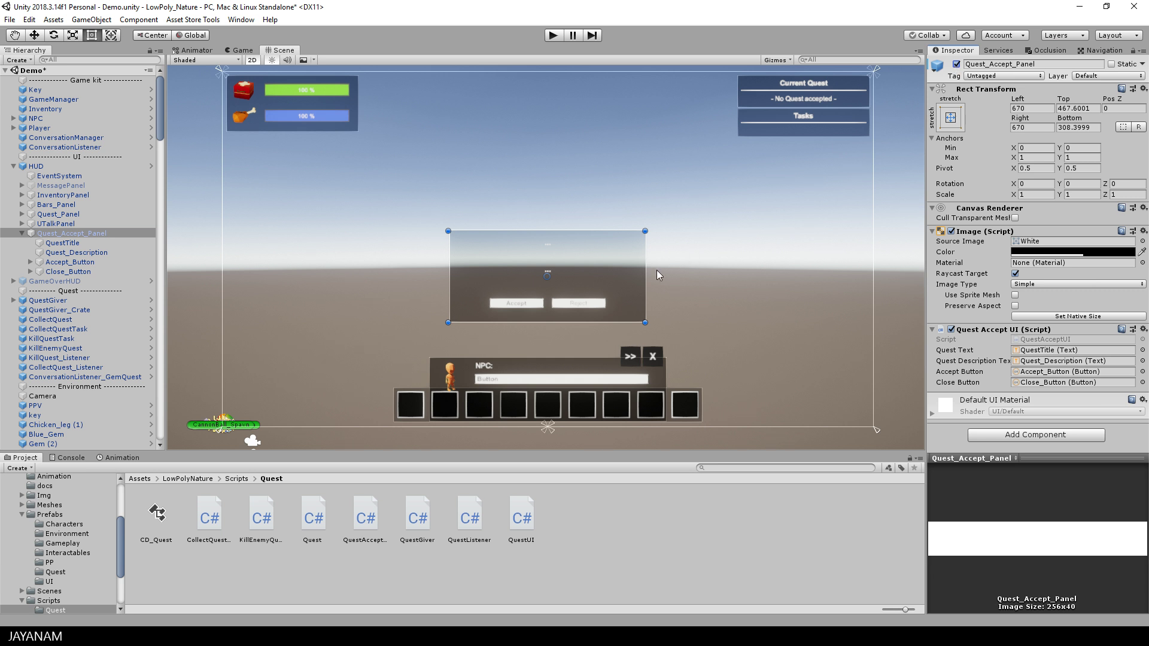
pyautogui.scroll(2, 656, 274)
pyautogui.scroll(3, 656, 274)
pyautogui.moveTo(666, 268); pyautogui.dragTo(700, 267)
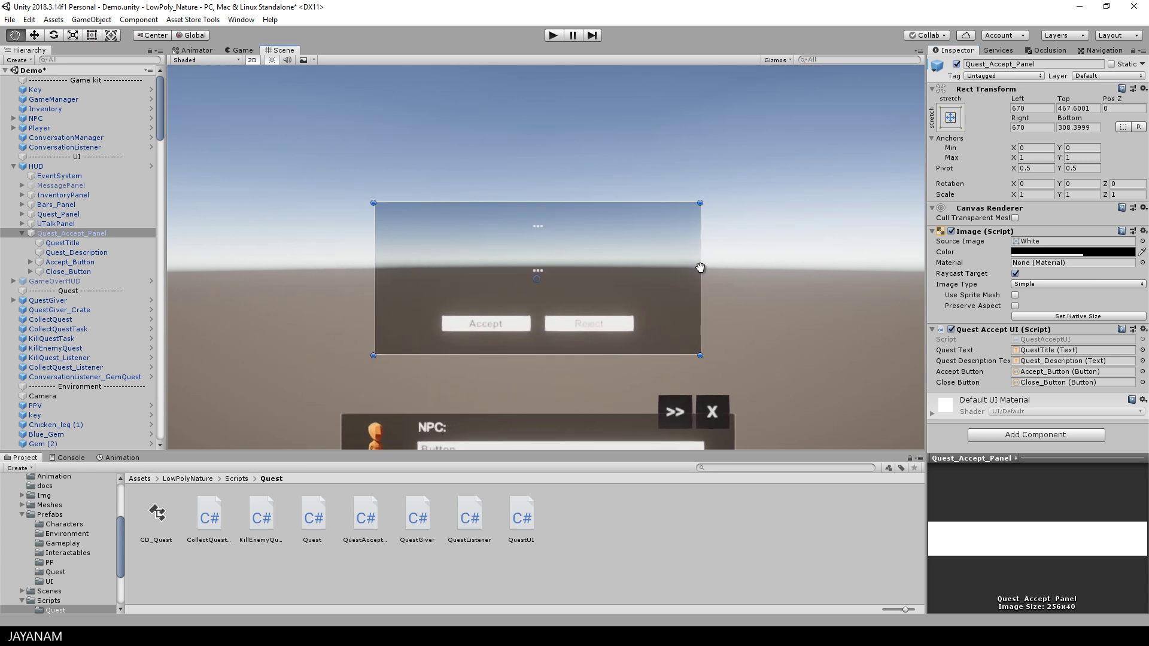
# - Inspect the panel's Quest_Description, Accept_Button and Close_Button child elements
pyautogui.click(135, 250)
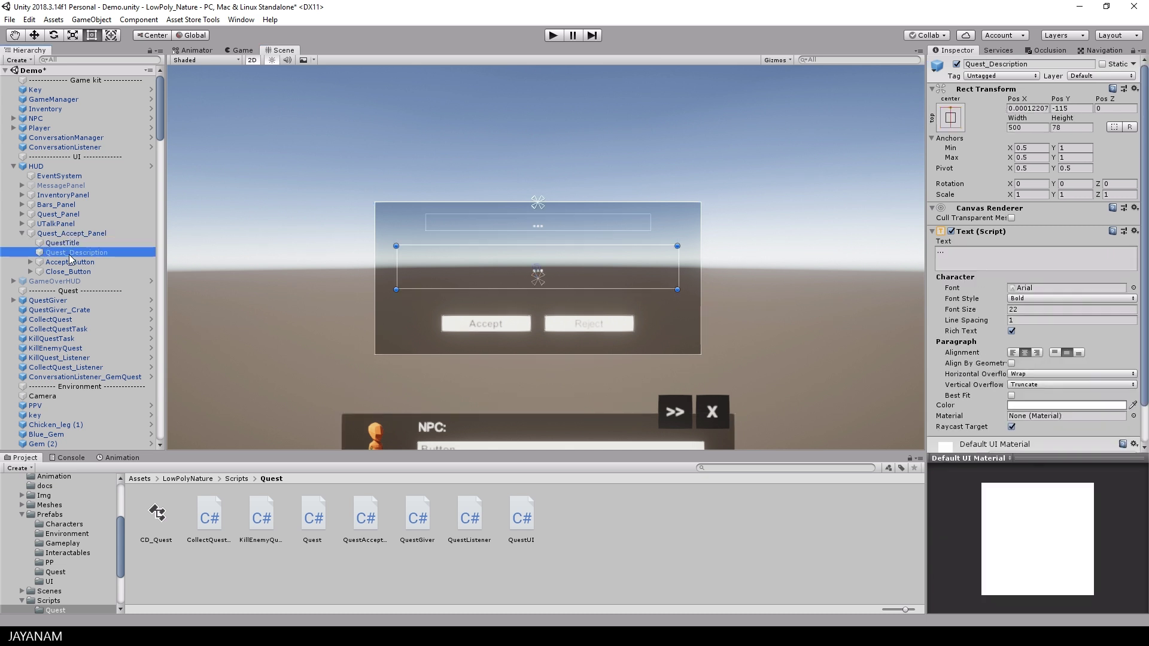
pyautogui.click(65, 272)
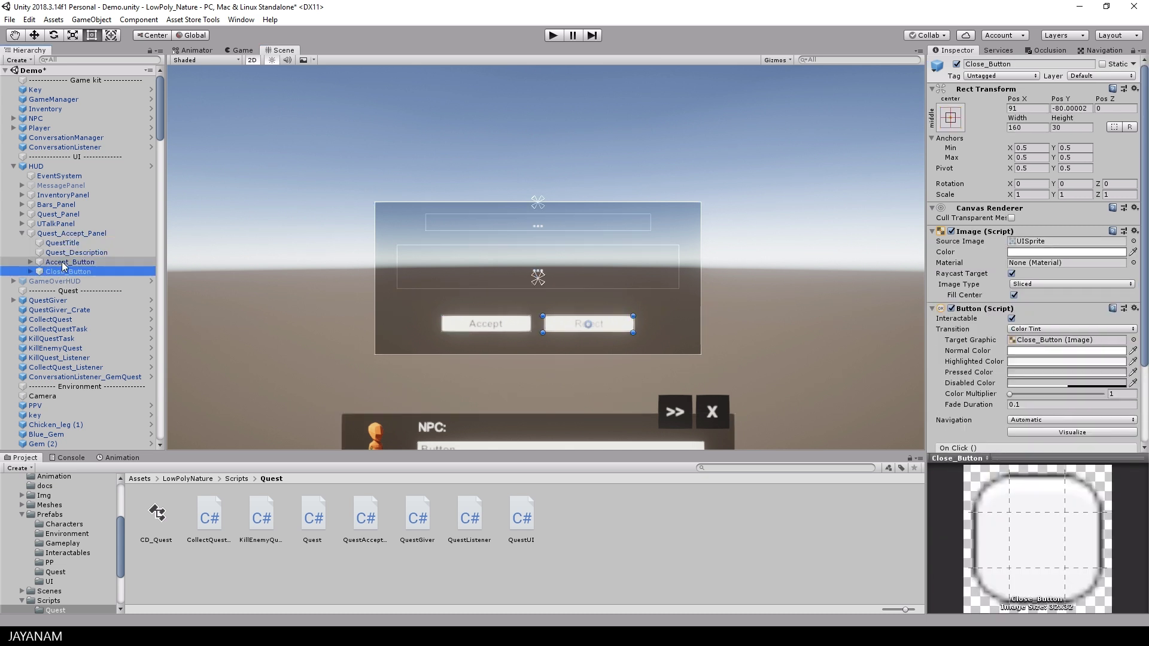
pyautogui.click(63, 264)
pyautogui.click(61, 274)
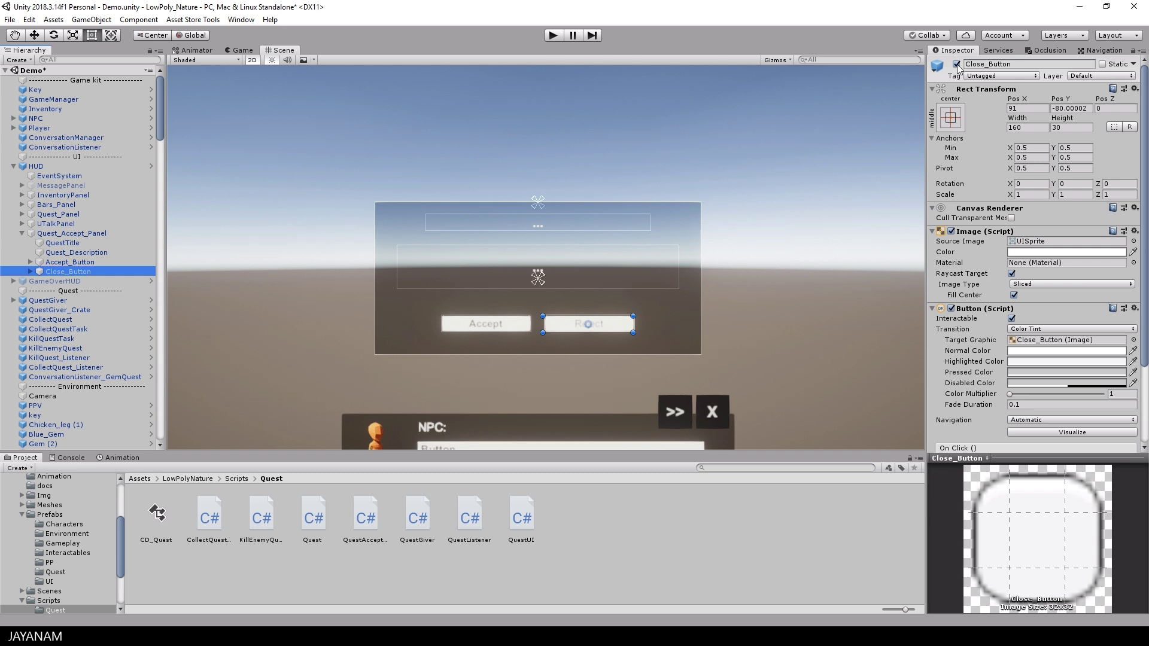
pyautogui.click(70, 234)
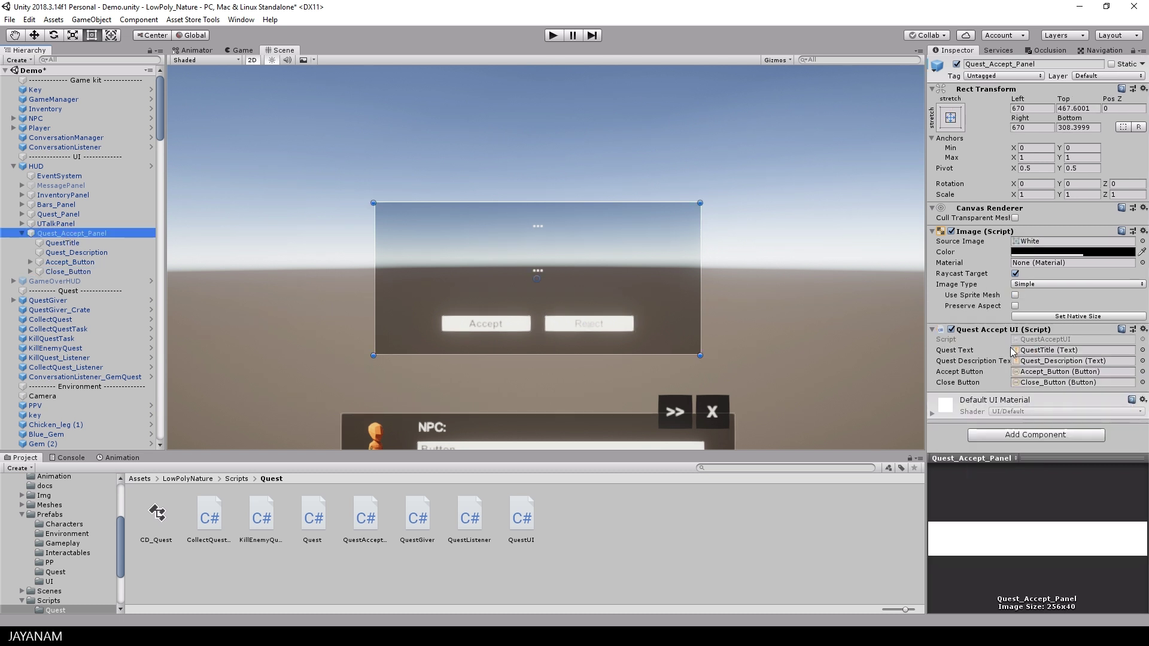
pyautogui.click(1028, 340)
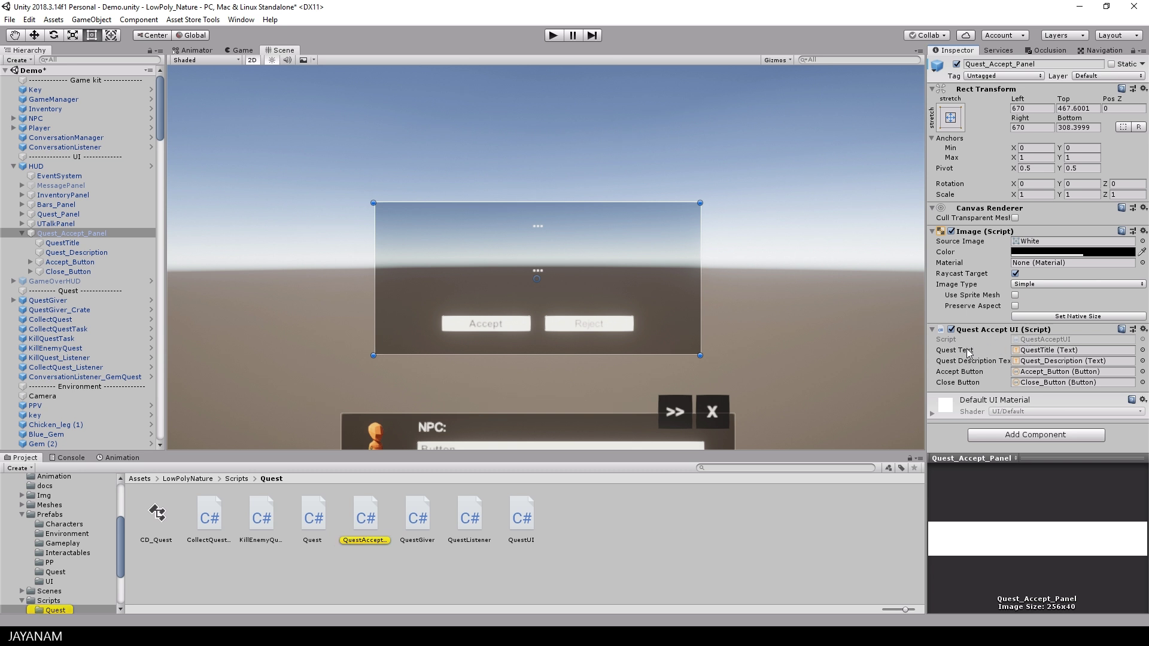
pyautogui.click(1036, 351)
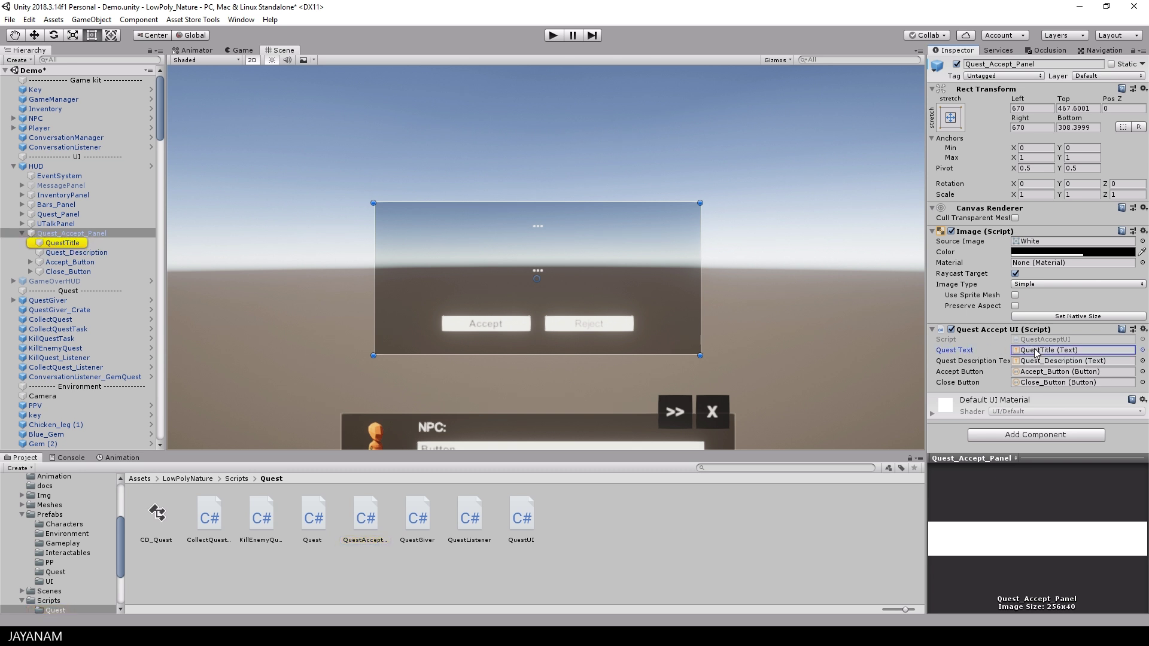
pyautogui.click(1034, 361)
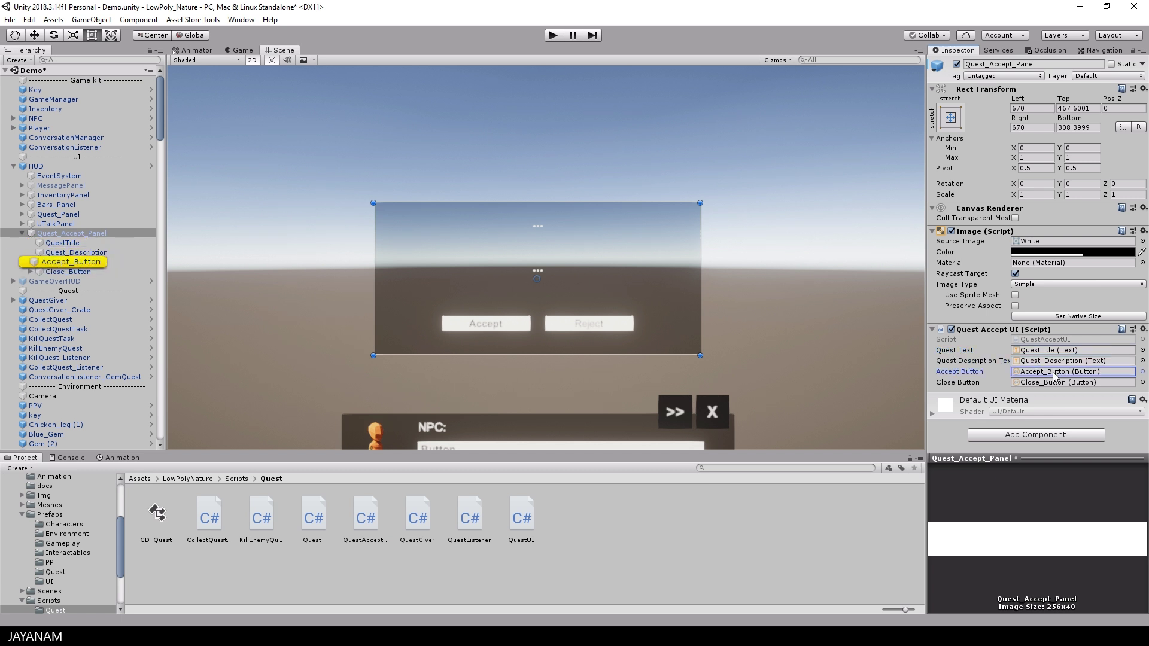
pyautogui.click(1039, 383)
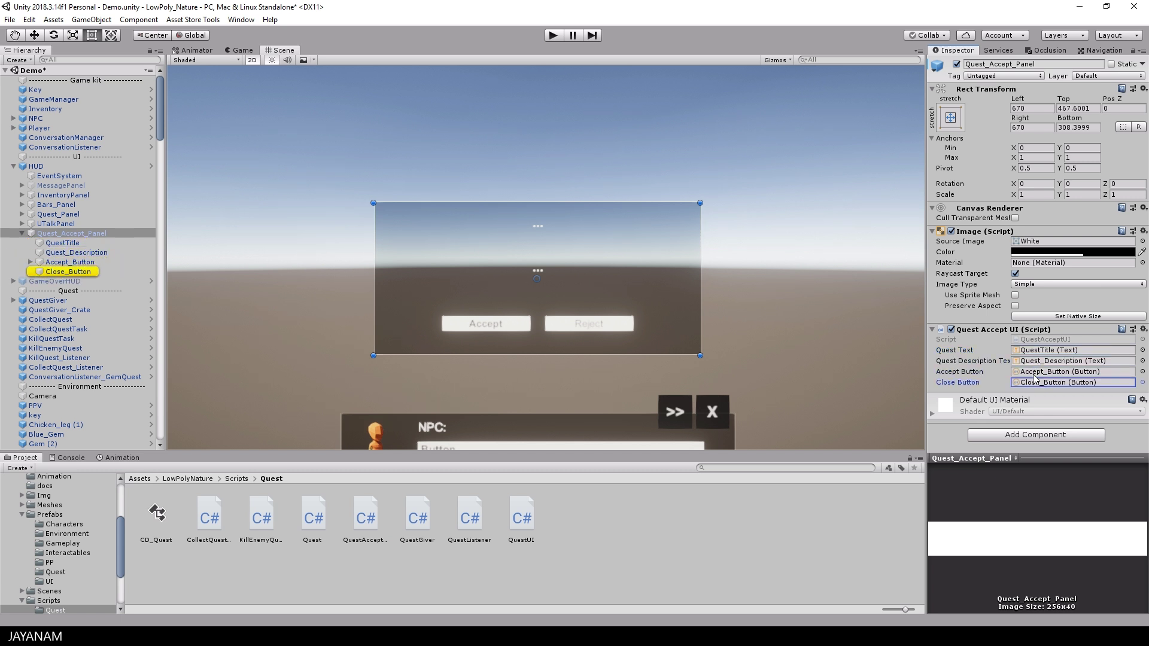
pyautogui.click(1038, 372)
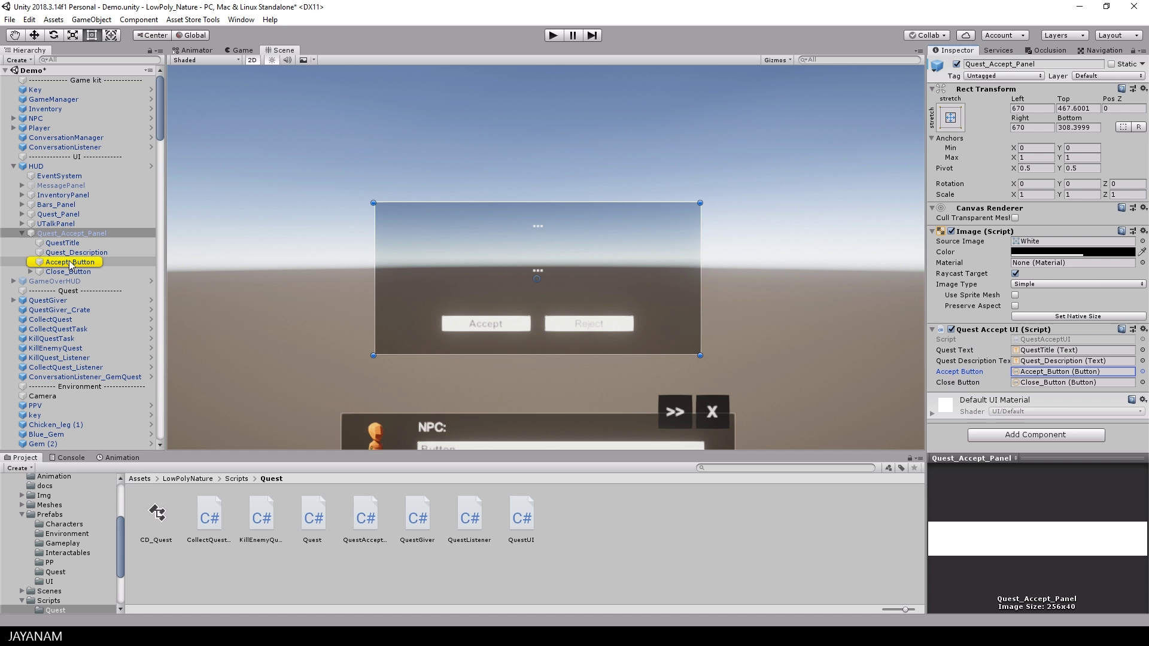
pyautogui.moveTo(105, 264)
pyautogui.mouseDown()
pyautogui.moveTo(794, 321)
pyautogui.moveTo(1032, 372)
pyautogui.mouseUp()
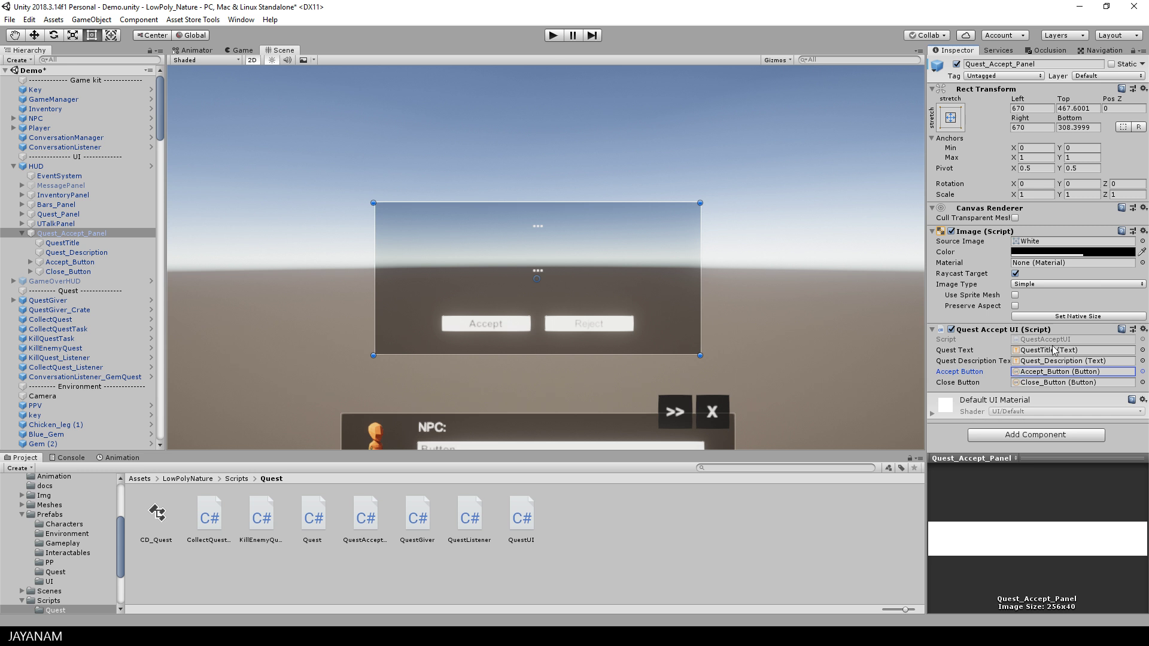
pyautogui.doubleClick(1038, 341)
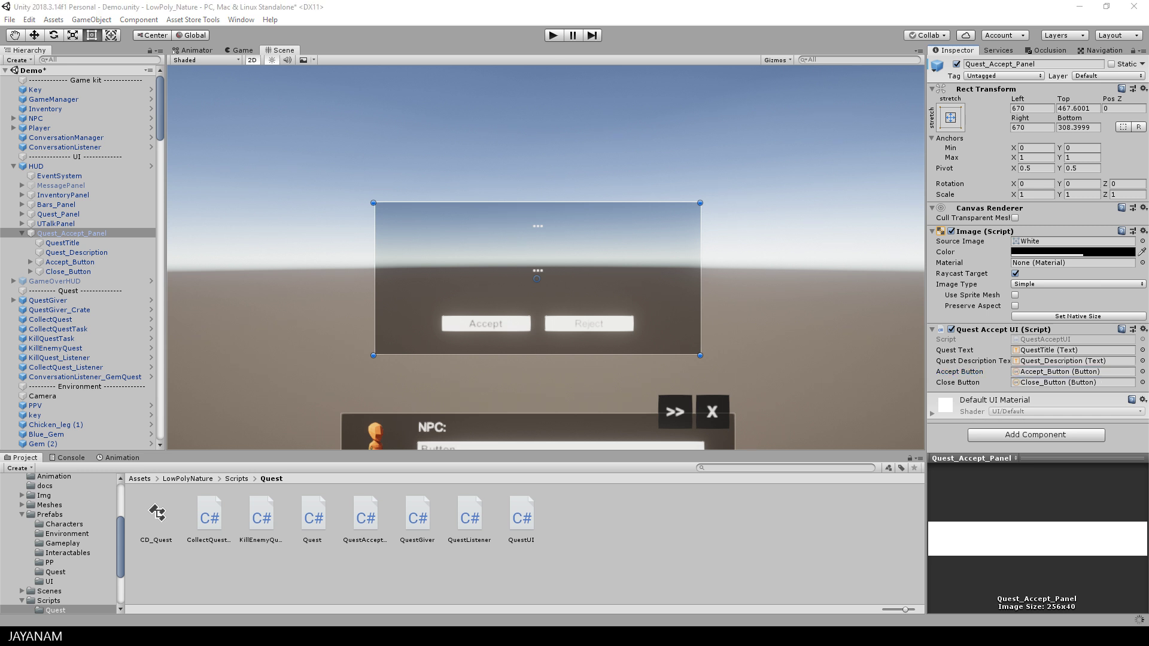
pyautogui.click(1044, 339)
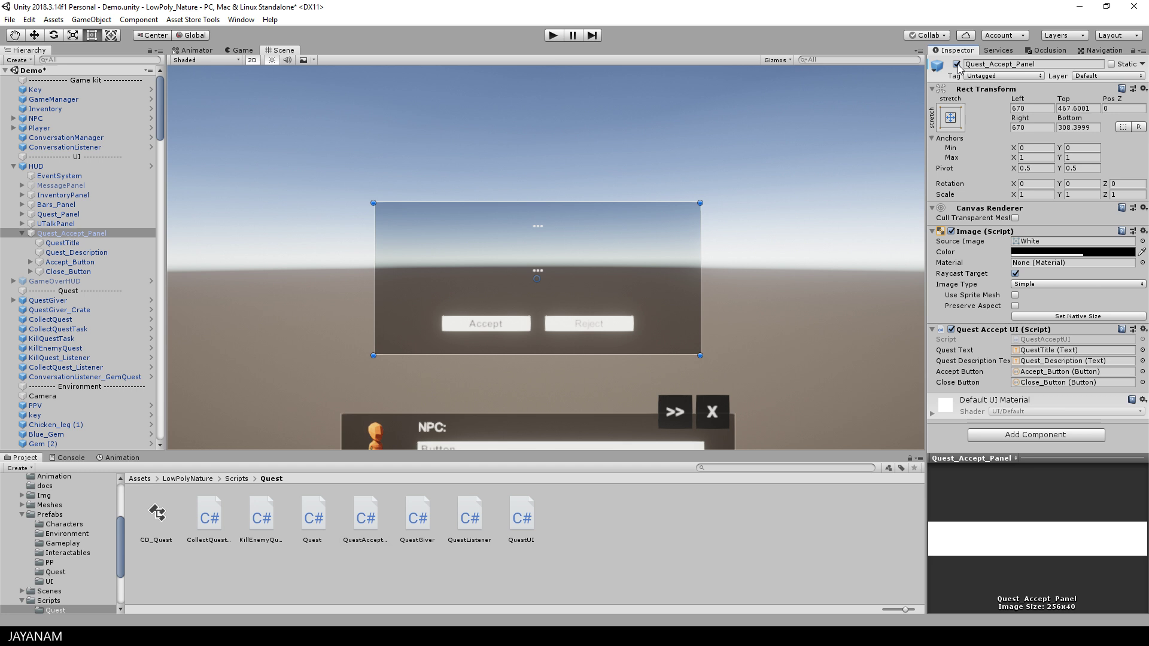
# - Disable Quest_Accept_Panel and open QuestAcceptUI.cs, reviewing its QuestText, QuestDescriptionText and QuestGiver fields
pyautogui.click(957, 64)
pyautogui.doubleClick(1033, 339)
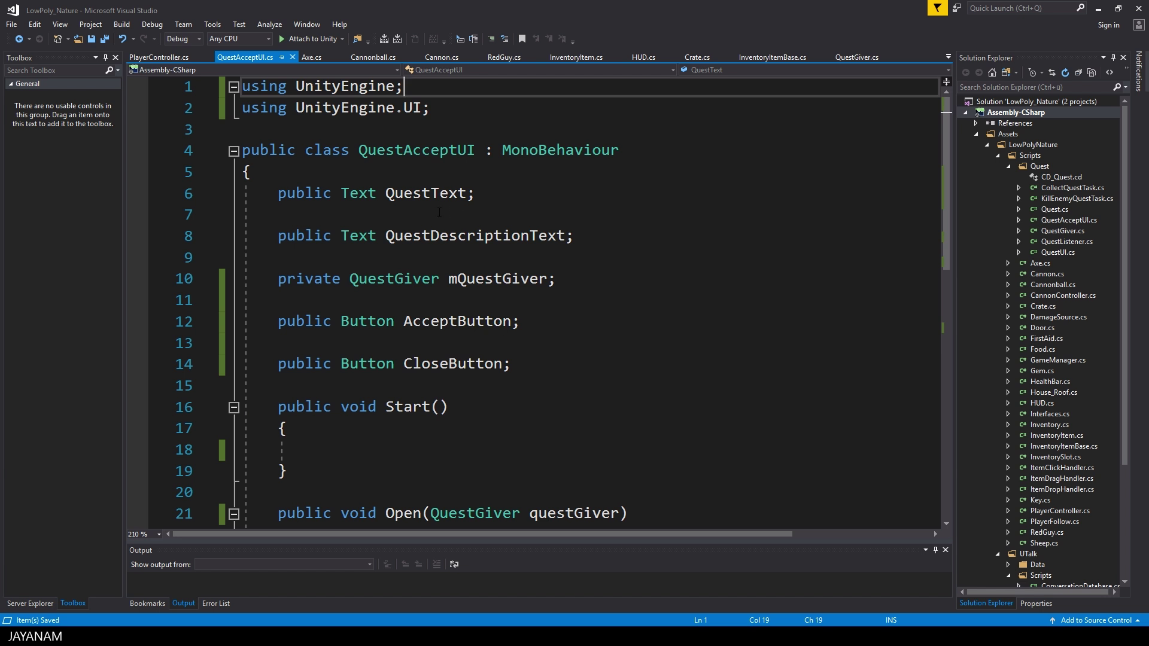
pyautogui.doubleClick(426, 193)
pyautogui.doubleClick(436, 236)
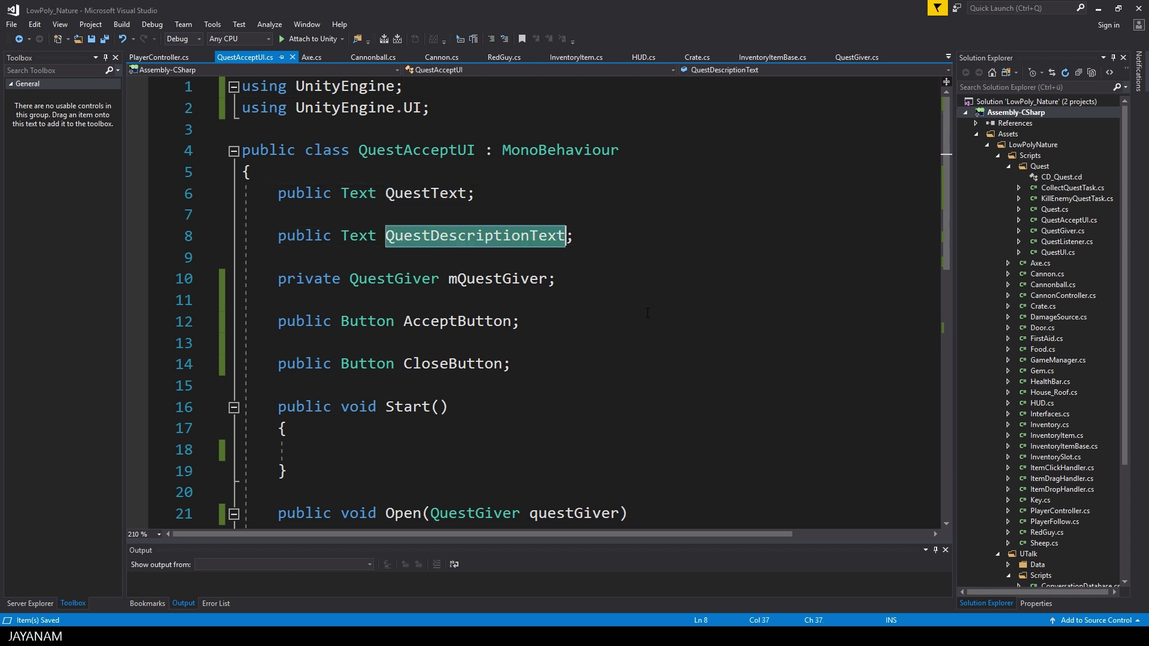
pyautogui.doubleClick(395, 278)
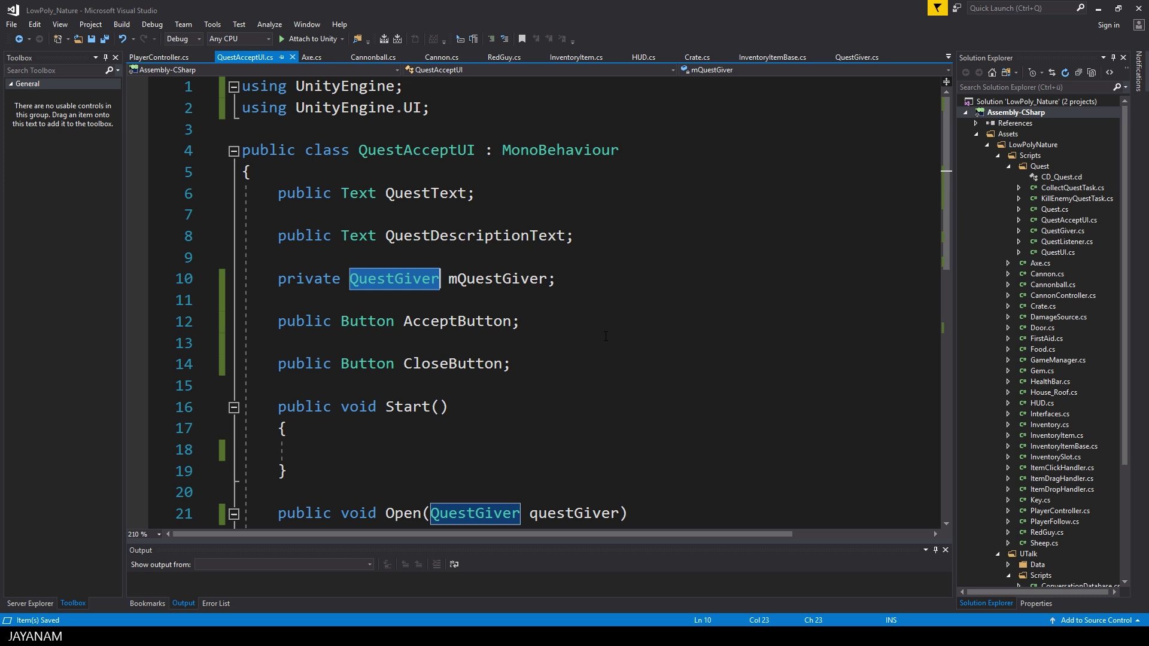
# - Review the Open method's gameObject.SetActive call, then place the cursor at the end of Start
pyautogui.scroll(-1, 606, 336)
pyautogui.scroll(-1, 605, 336)
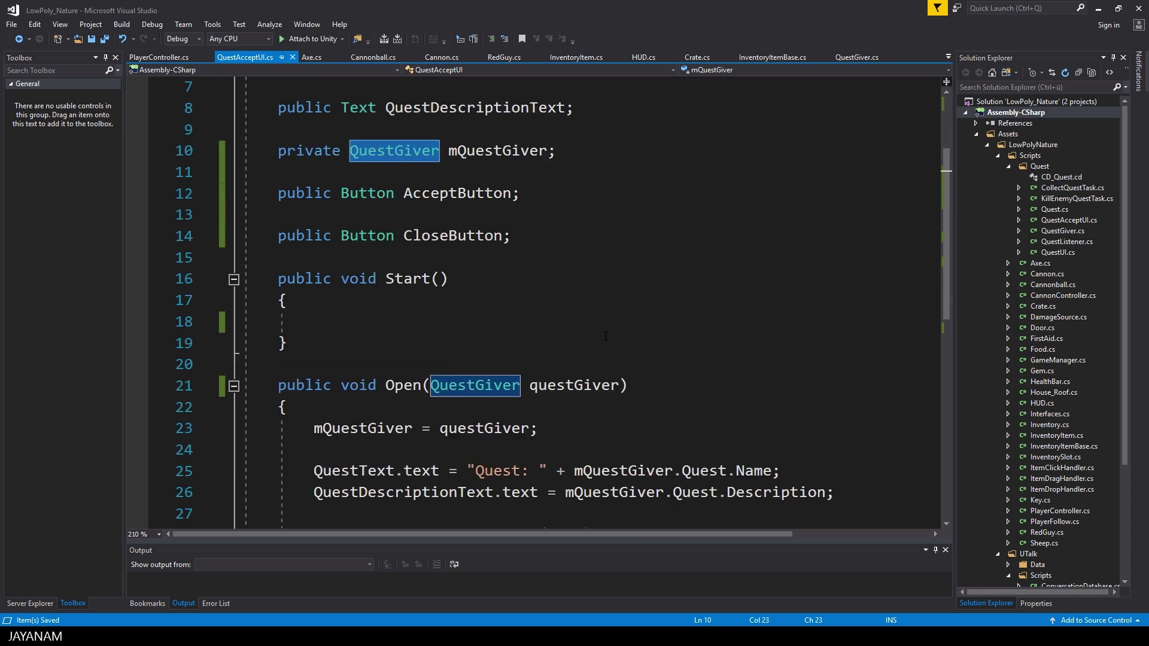
pyautogui.scroll(-1, 605, 336)
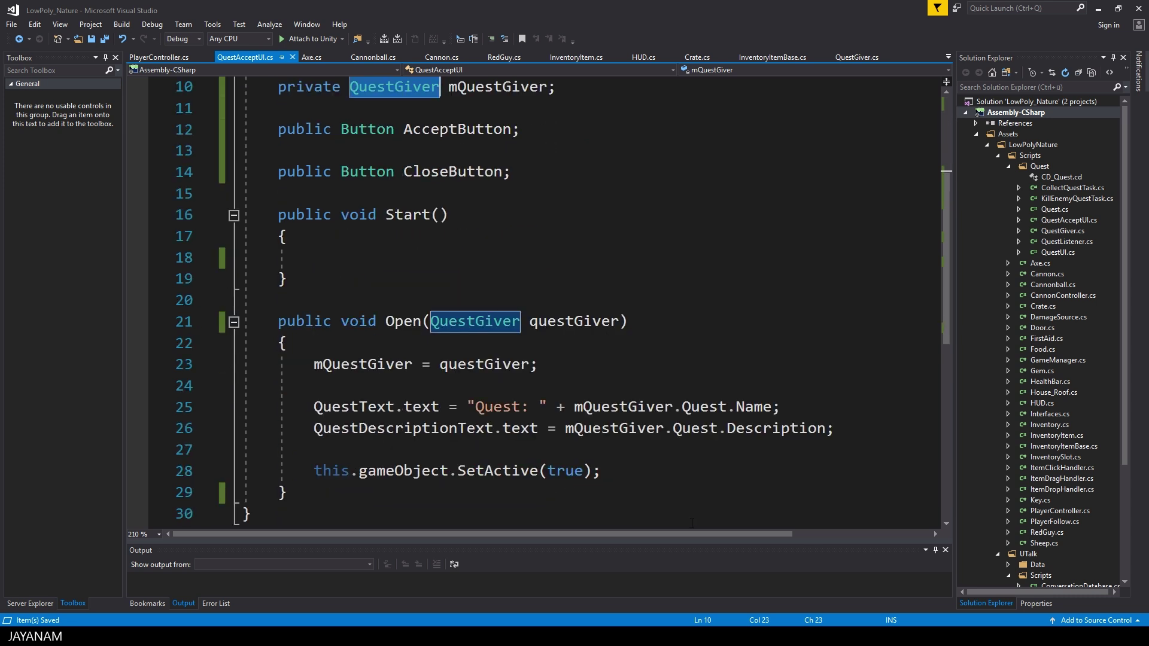
pyautogui.click(422, 322)
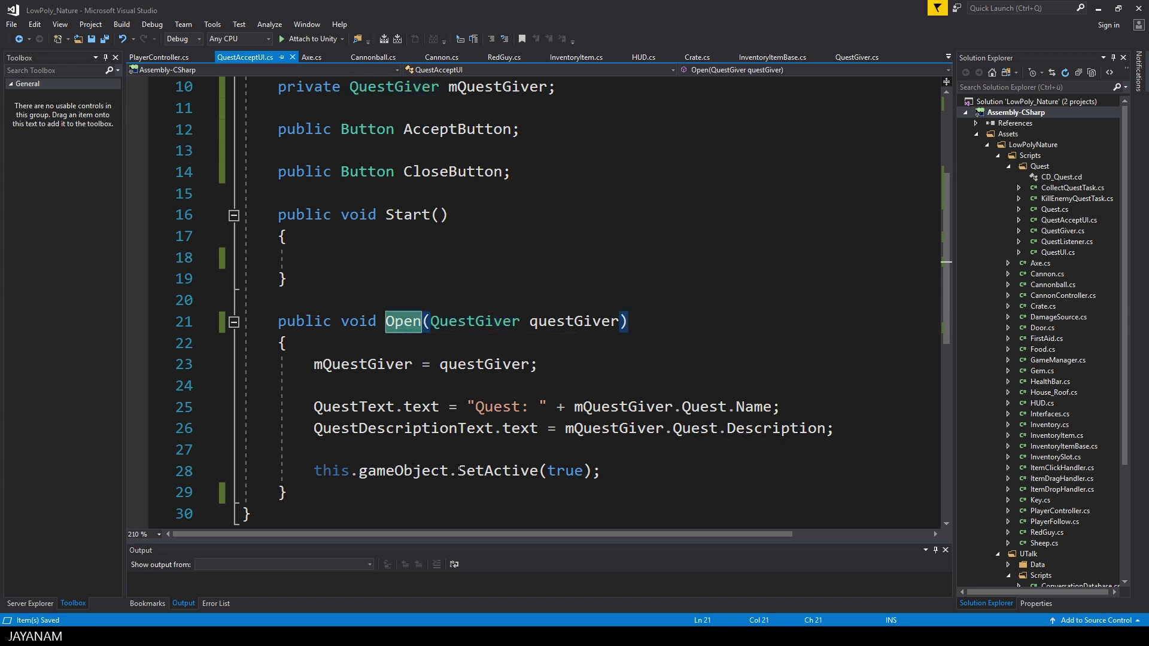
pyautogui.doubleClick(404, 470)
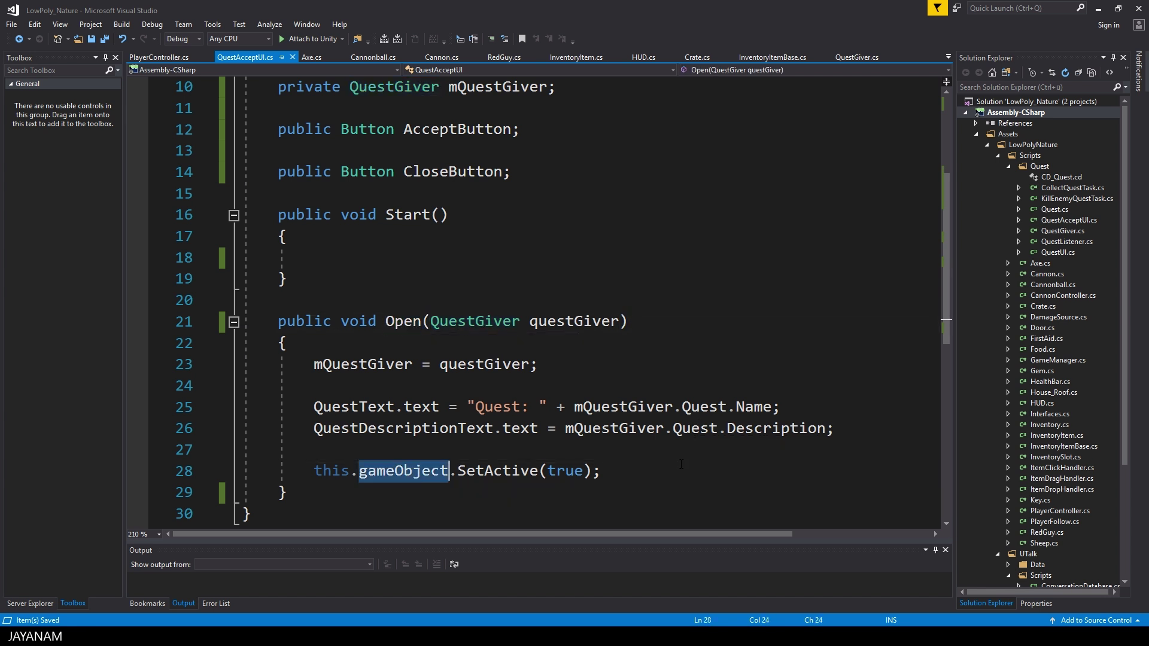
pyautogui.doubleClick(516, 472)
pyautogui.scroll(2, 519, 476)
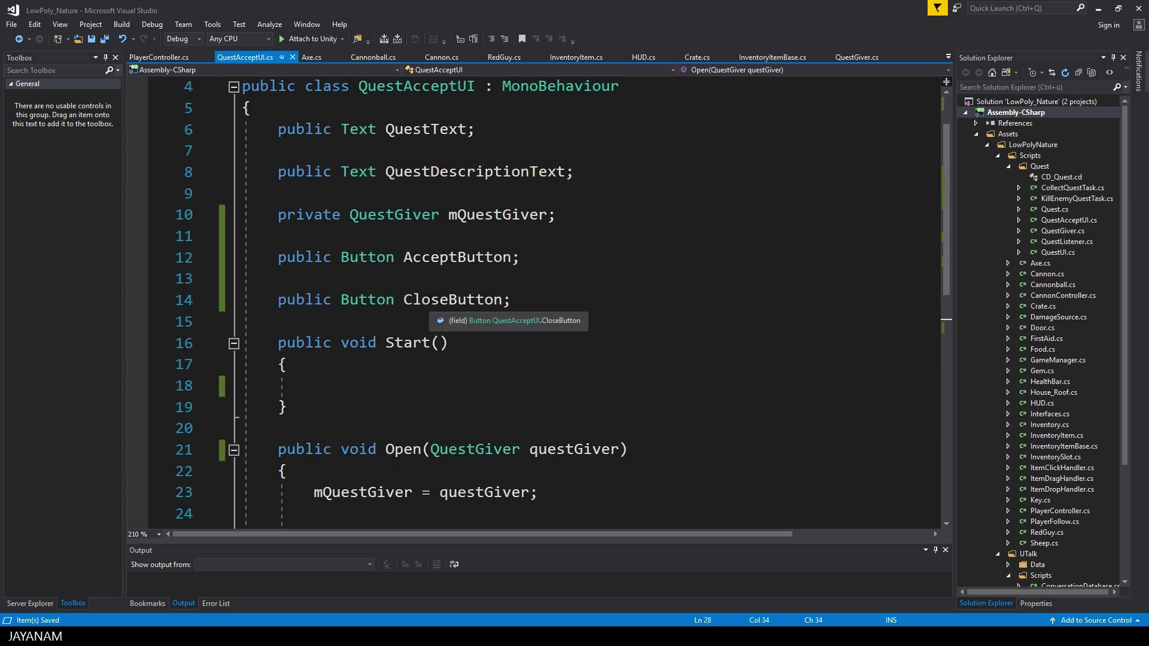
pyautogui.click(441, 407)
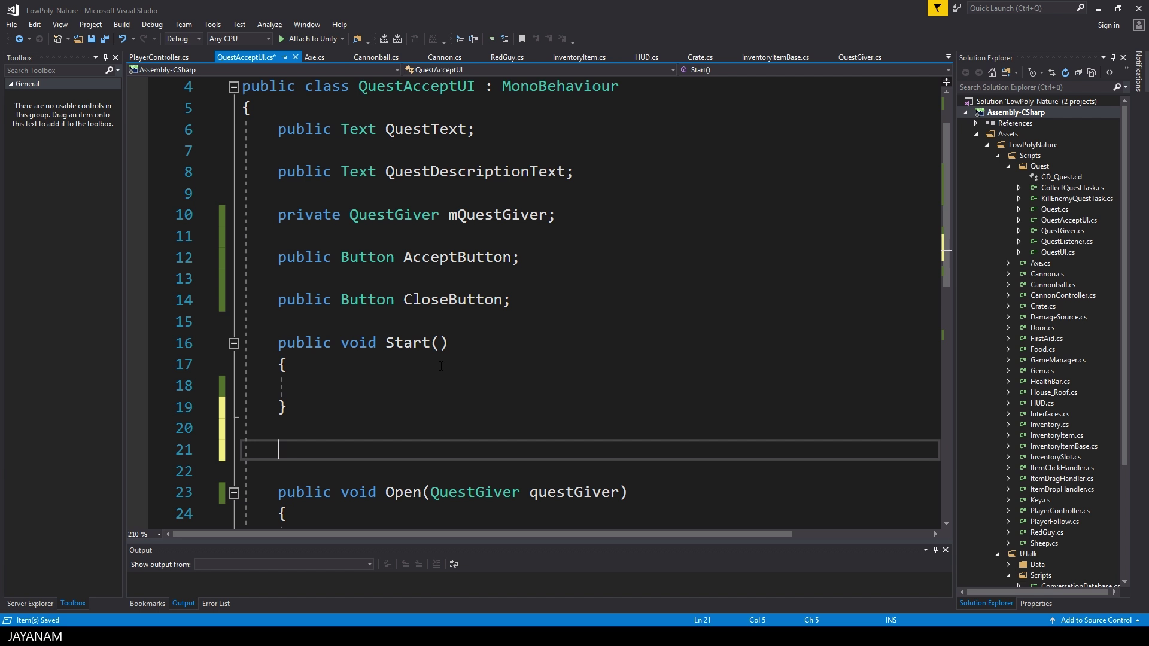
# - Add a public Accept() method that calls mQuestGiver.Accept(), and save
pyautogui.press('Return')
pyautogui.press('Return')
pyautogui.write('public void')
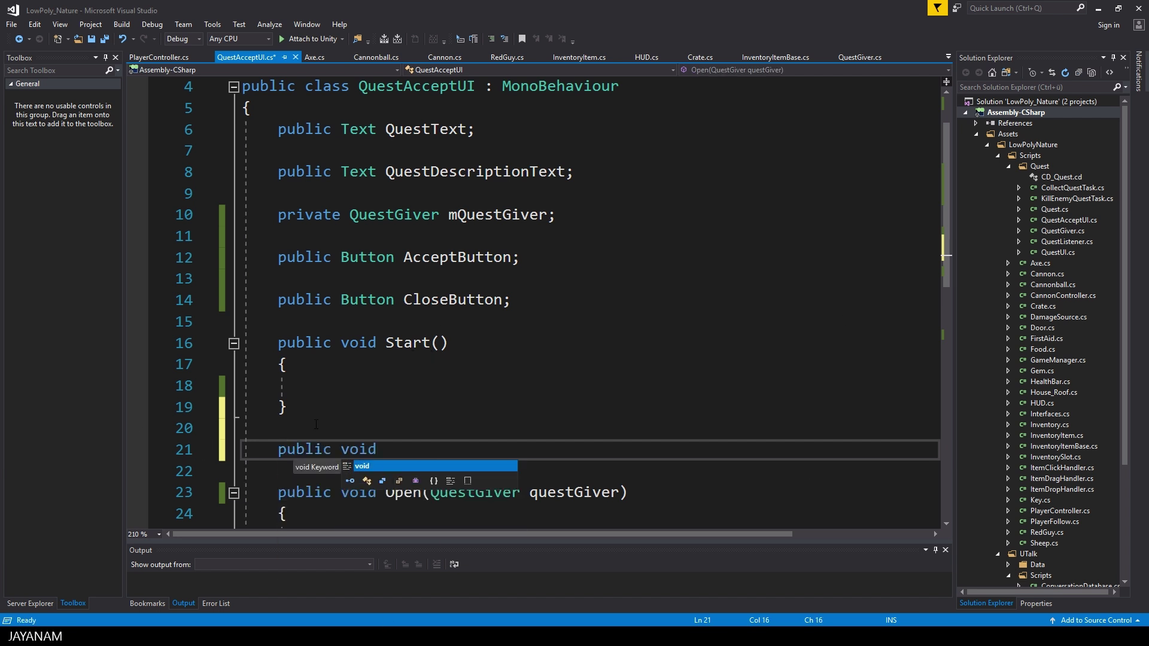
pyautogui.write(' Accept()')
pyautogui.press('Return')
pyautogui.write('{')
pyautogui.press('Return')
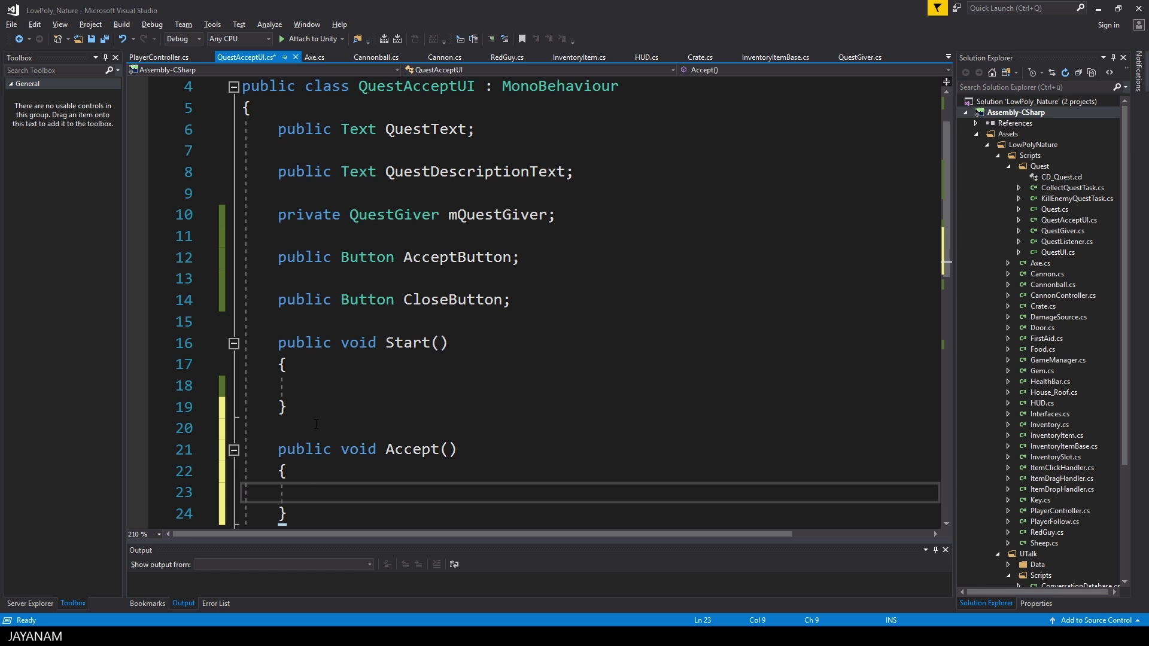
pyautogui.write('mQuestGiver.Accept')
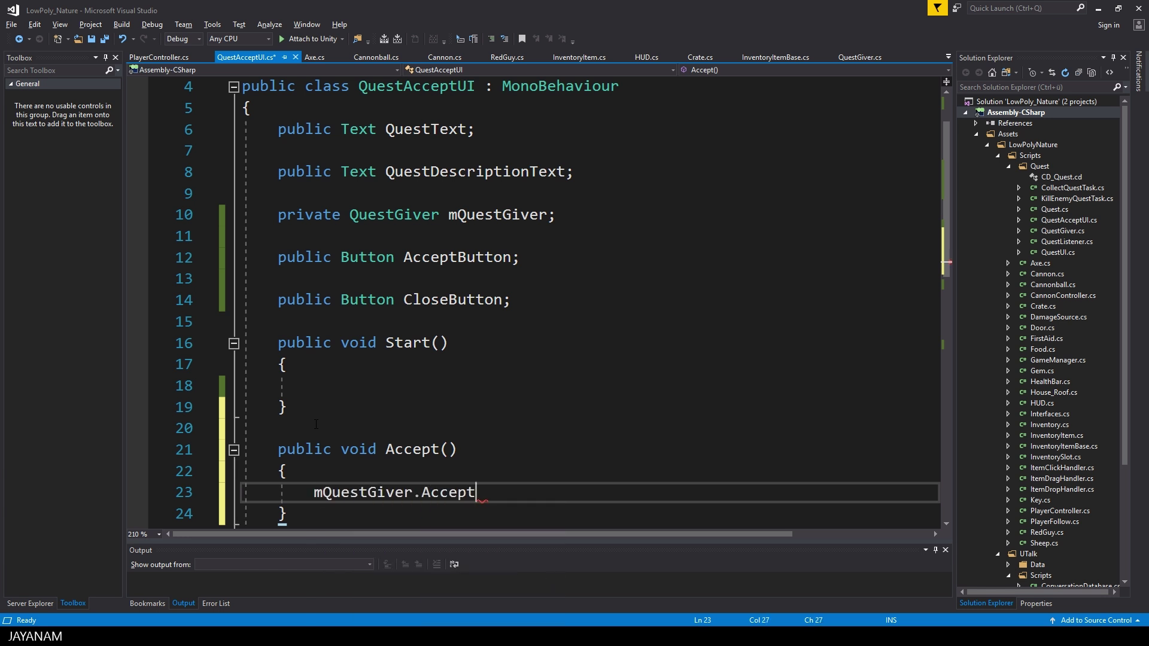
pyautogui.write('();')
pyautogui.hotkey('ctrl', 's')
# - Add a public Close() method containing this.gameObject.SetActive(false);
pyautogui.scroll(-2, 316, 424)
pyautogui.click(346, 390)
pyautogui.press('Return')
pyautogui.press('Return')
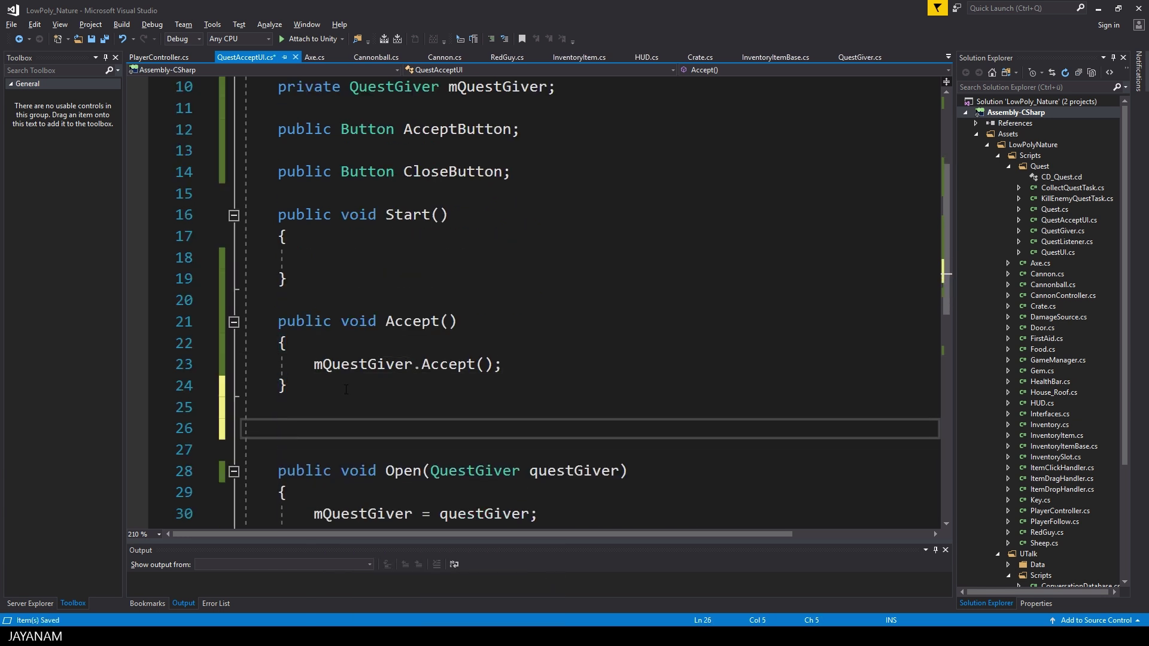
pyautogui.write('public void Close()')
pyautogui.press('Return')
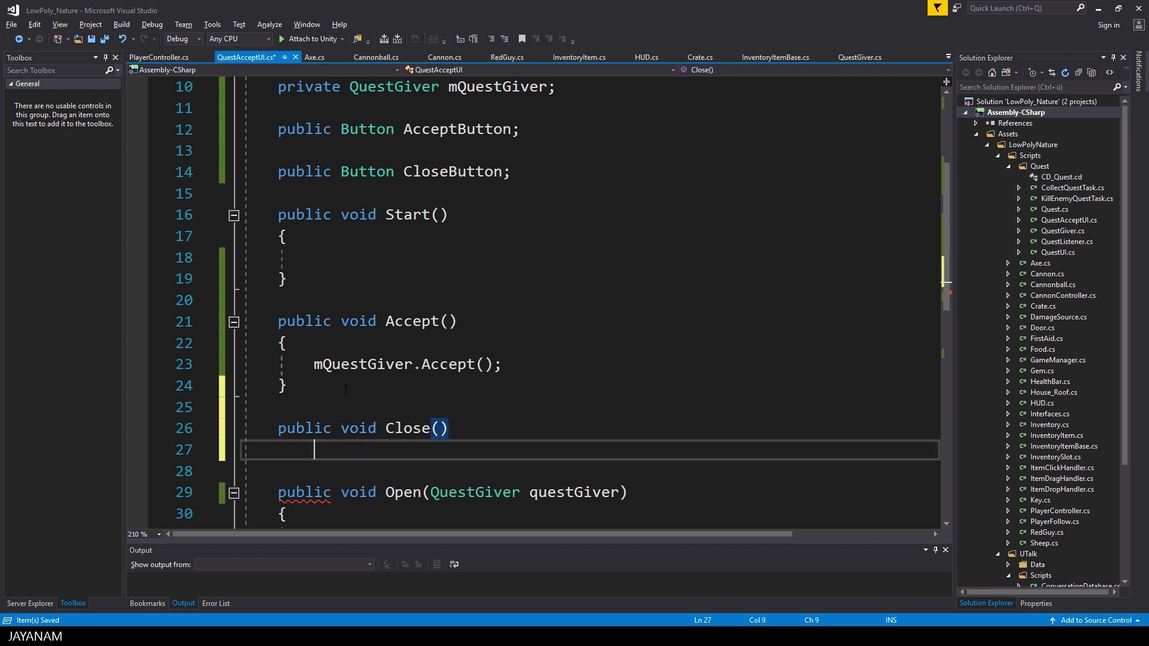
pyautogui.write('{')
pyautogui.press('Return')
pyautogui.write('this.gam')
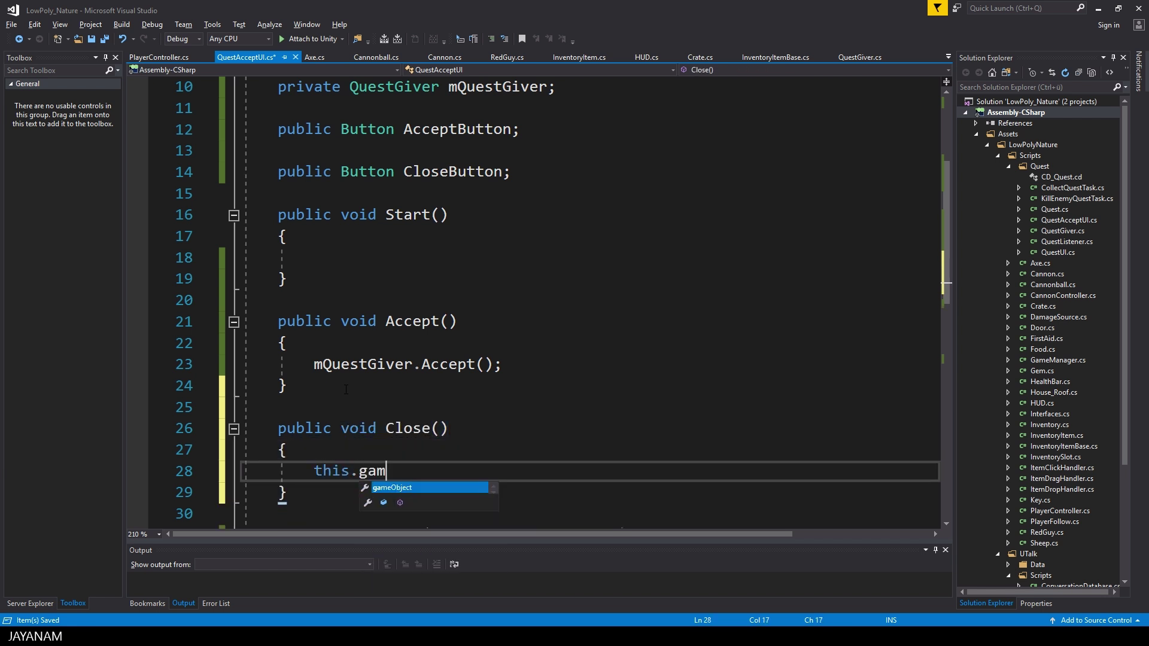
pyautogui.write('eObject.SetA')
pyautogui.press('Tab')
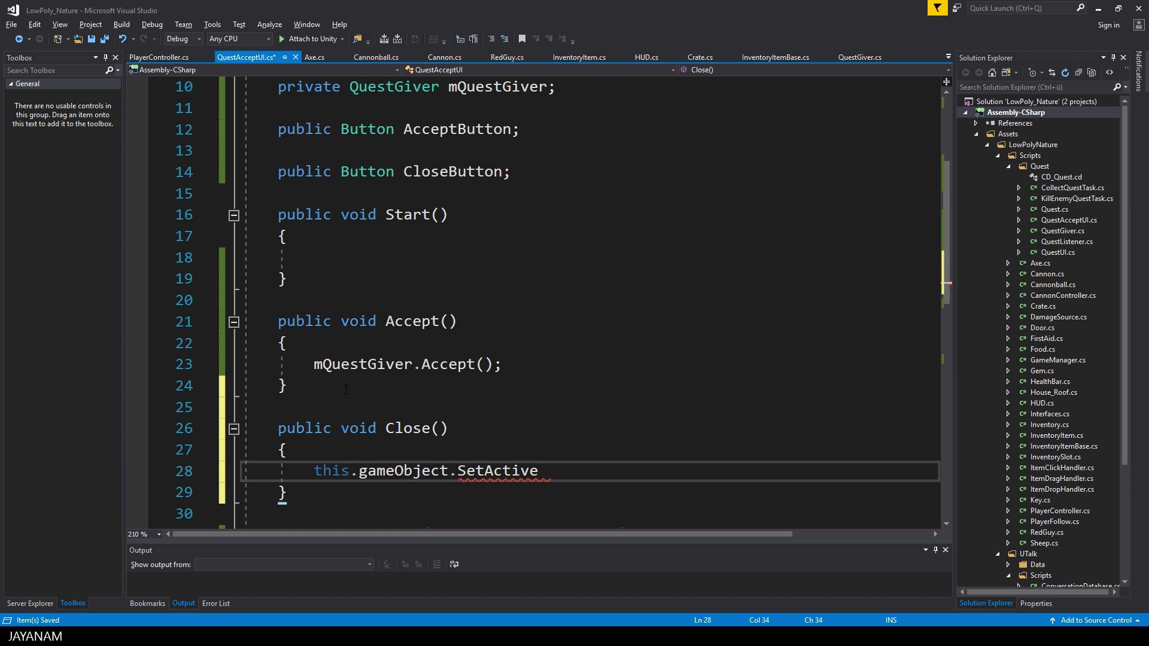
pyautogui.write('(false);')
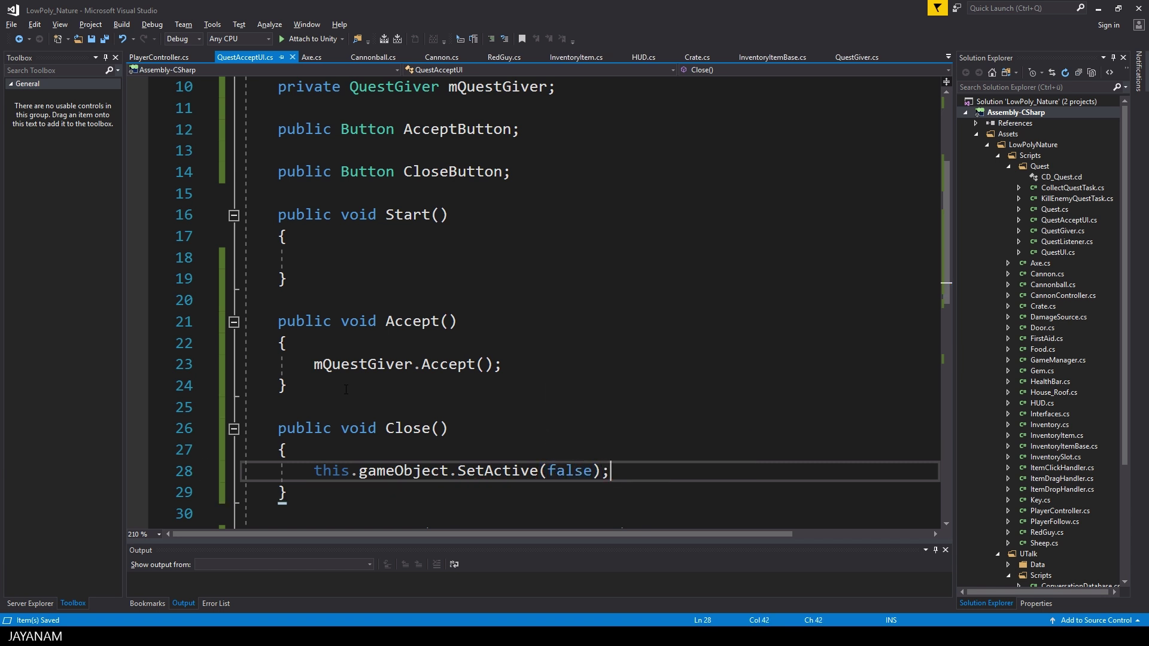
# - Call Close() after mQuestGiver.Accept() in Accept, save, and check the AcceptButton field type
pyautogui.click(509, 364)
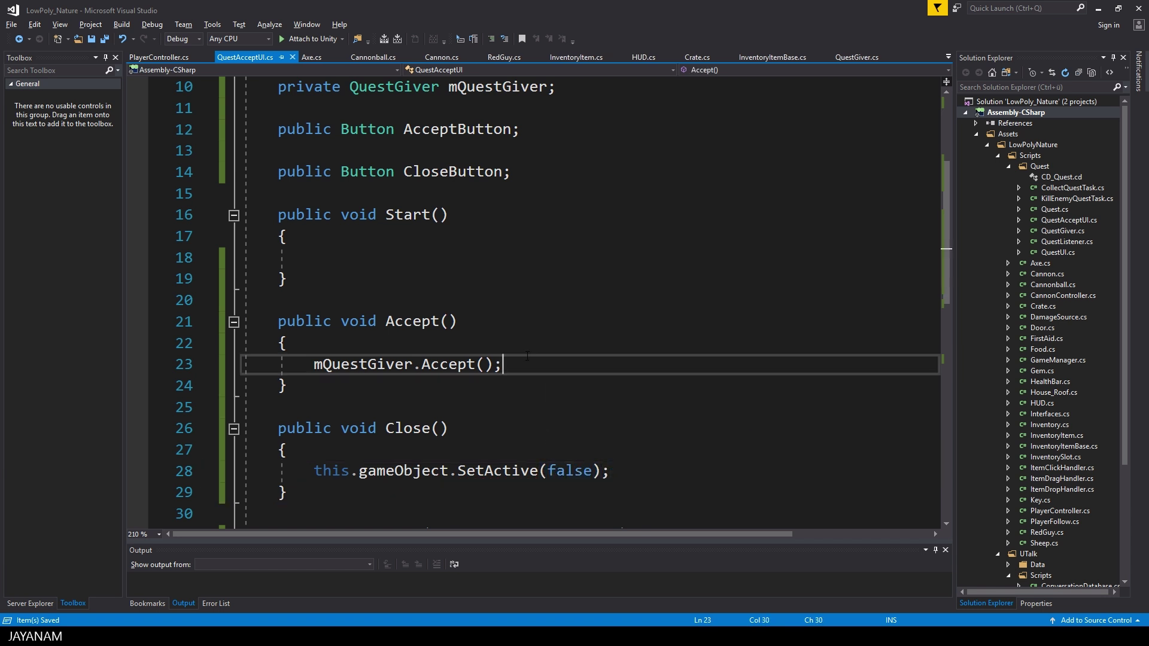
pyautogui.press('Return')
pyautogui.press('Return')
pyautogui.write('Close();')
pyautogui.hotkey('ctrl', 's')
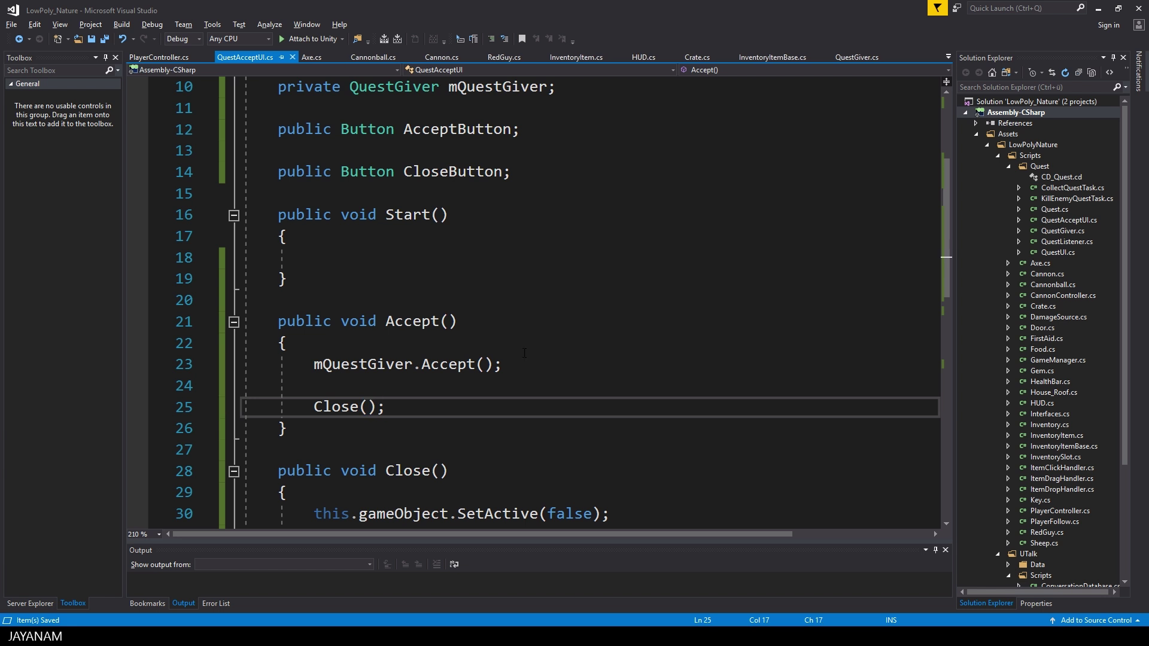
pyautogui.click(281, 256)
pyautogui.click(359, 129)
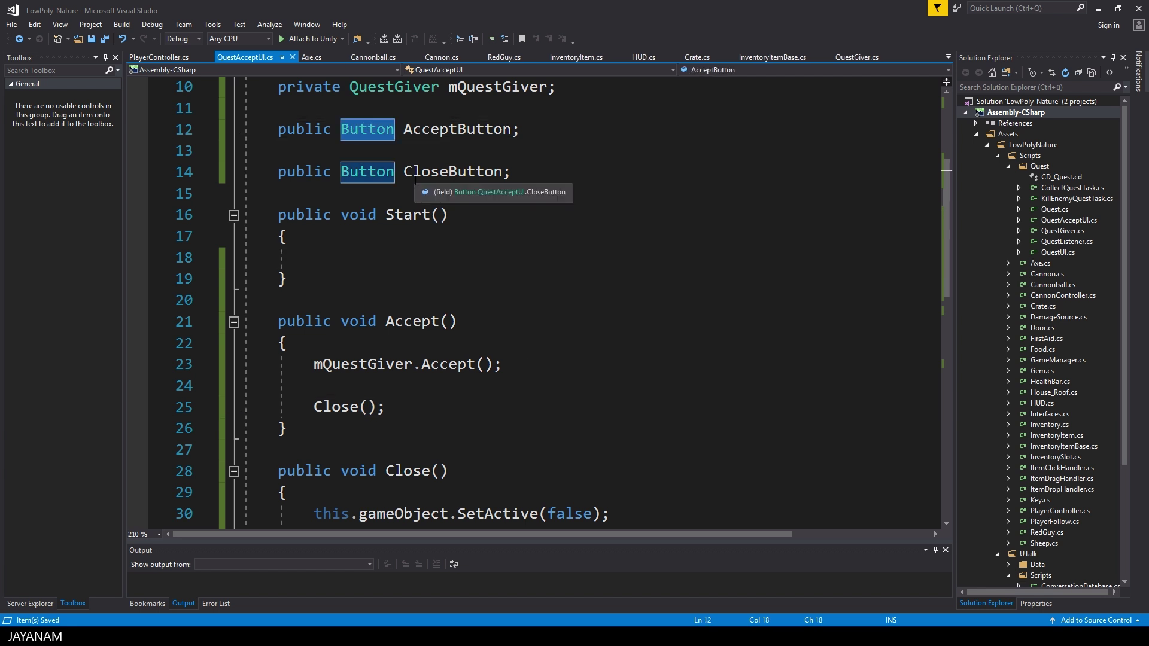
# - In Start, add AcceptButton.onClick.AddListener(Accept); using IntelliSense
pyautogui.click(411, 321)
pyautogui.click(411, 471)
pyautogui.click(444, 263)
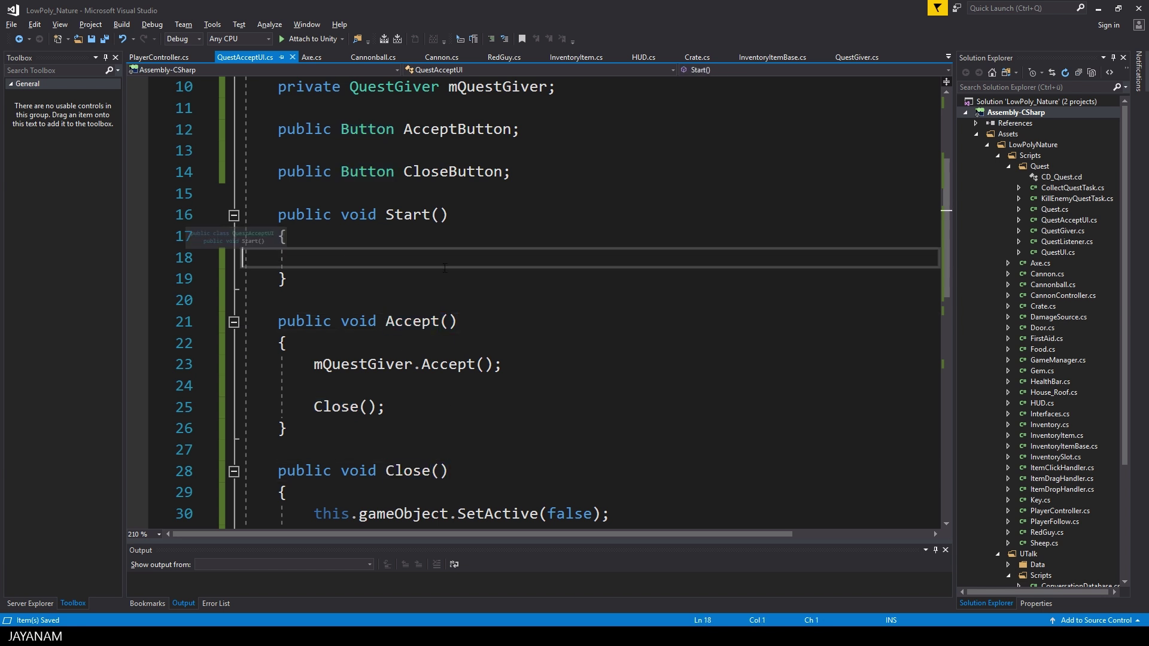
pyautogui.press('Tab')
pyautogui.write('Acce')
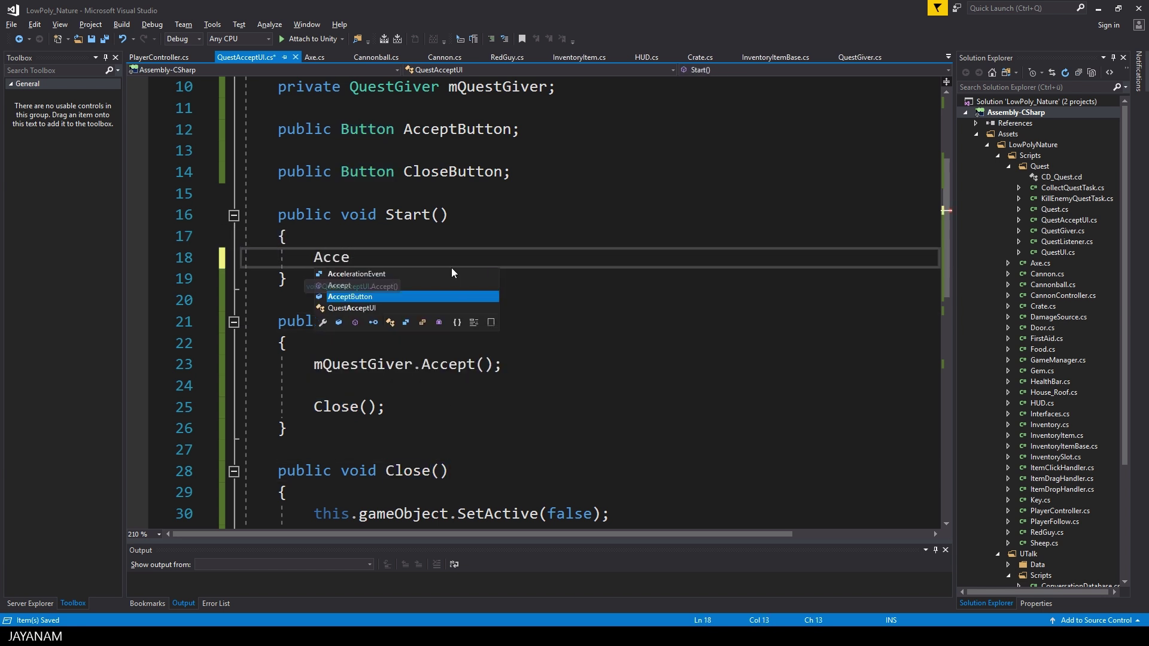
pyautogui.press('Tab')
pyautogui.write('.on')
pyautogui.press('Tab')
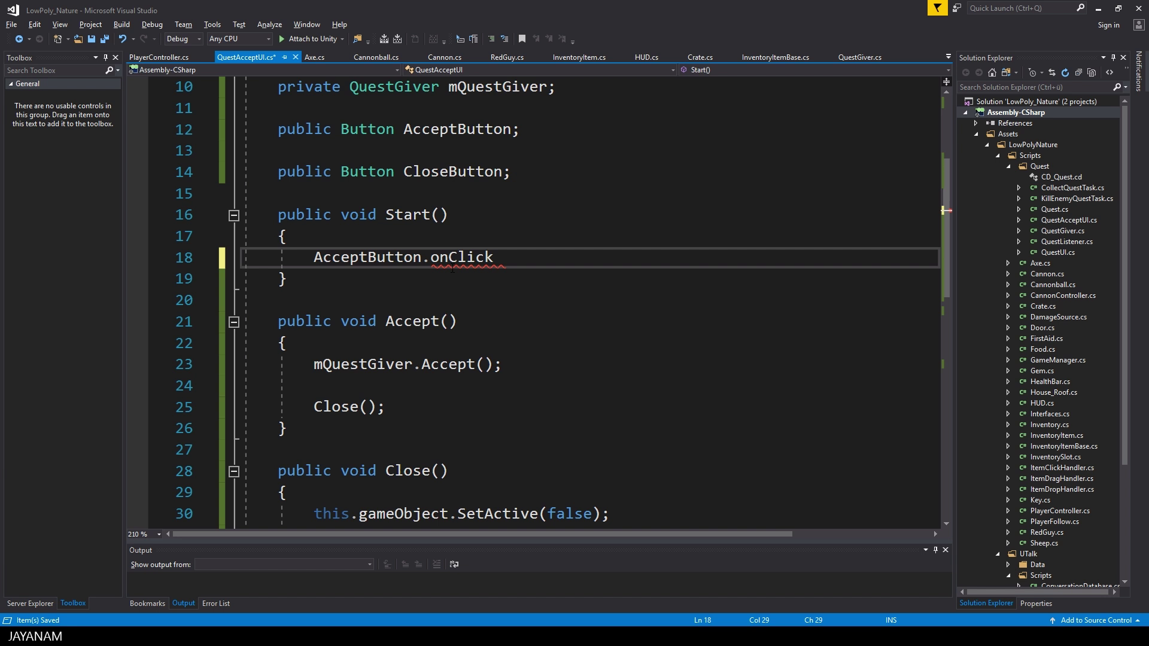
pyautogui.write('.AddL')
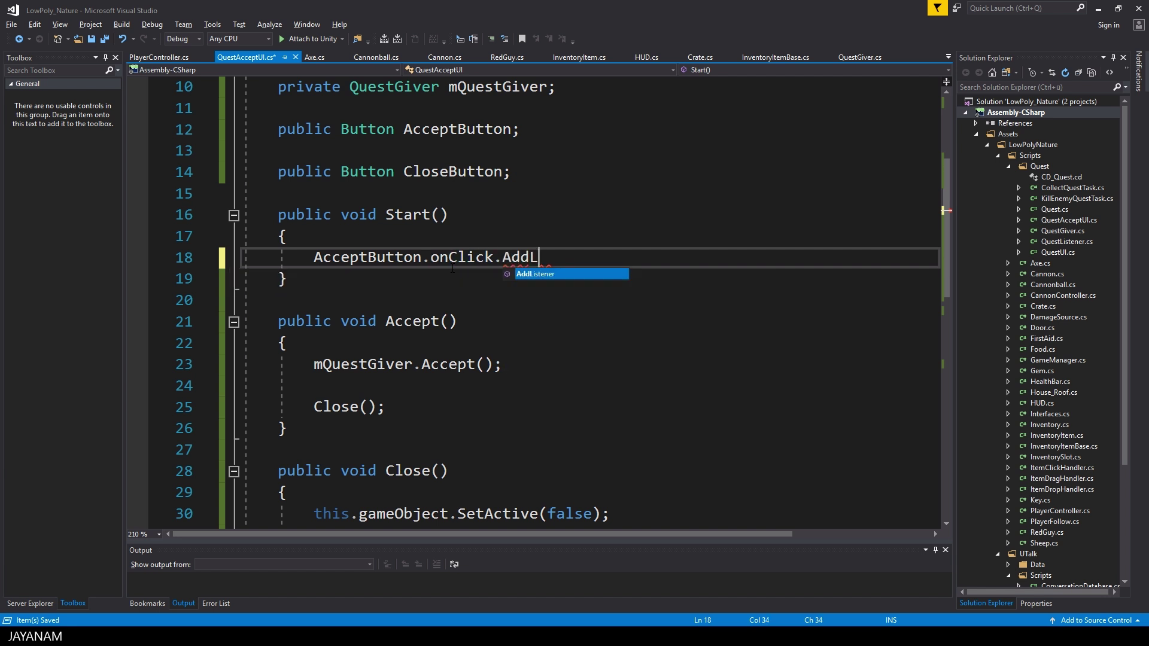
pyautogui.press('Tab')
pyautogui.write('(')
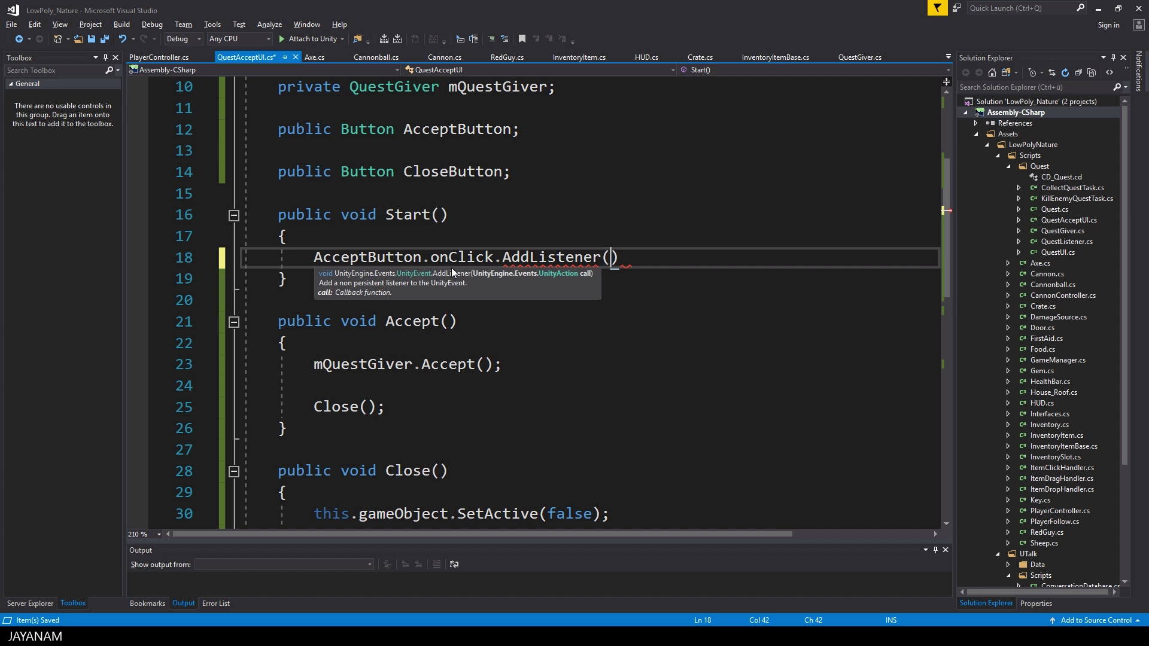
pyautogui.write('Acc')
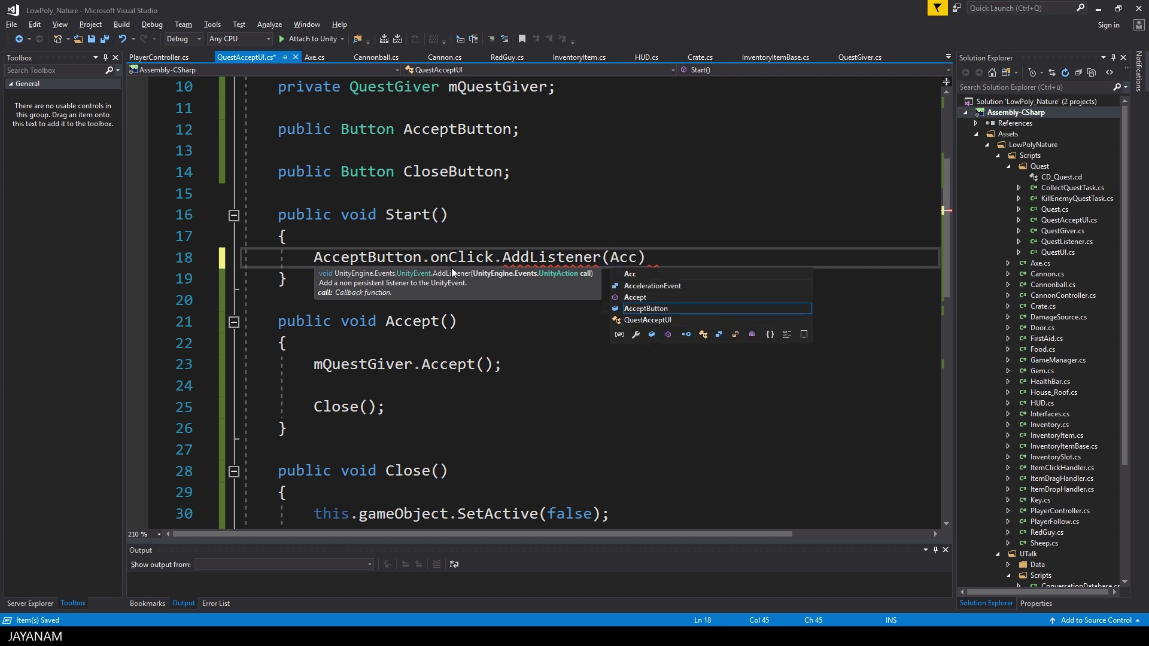
pyautogui.press('Tab')
pyautogui.write(');')
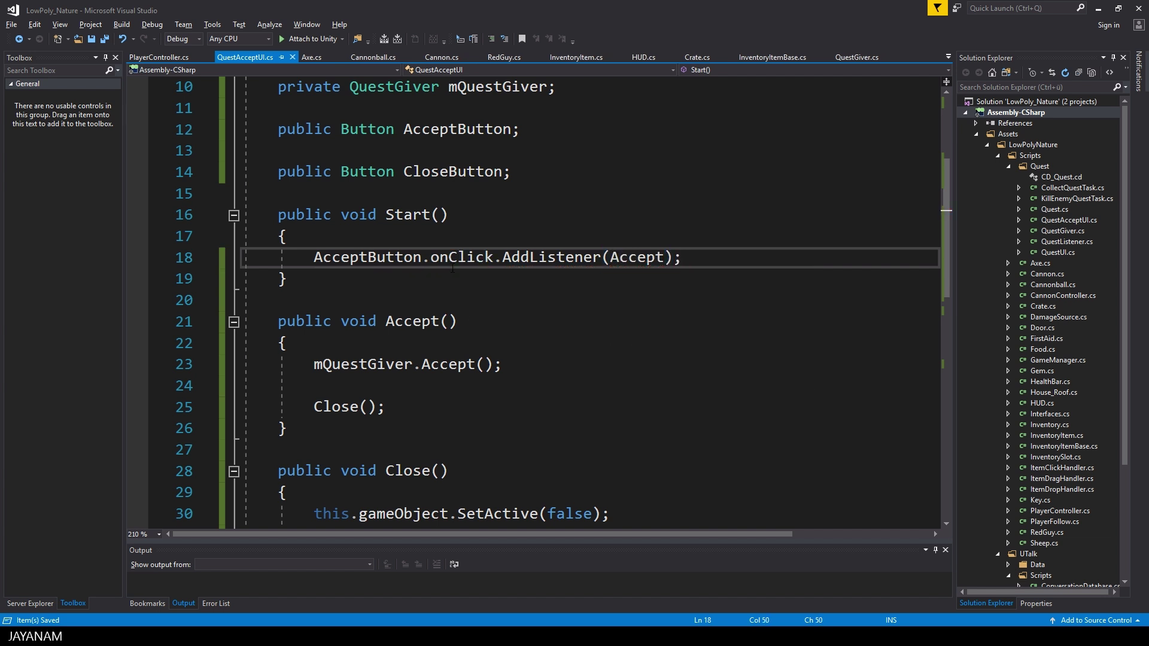
# - Add CloseButton.onClick.AddListener(Close); on the next line and check the Close method's references
pyautogui.press('Return')
pyautogui.write('Close')
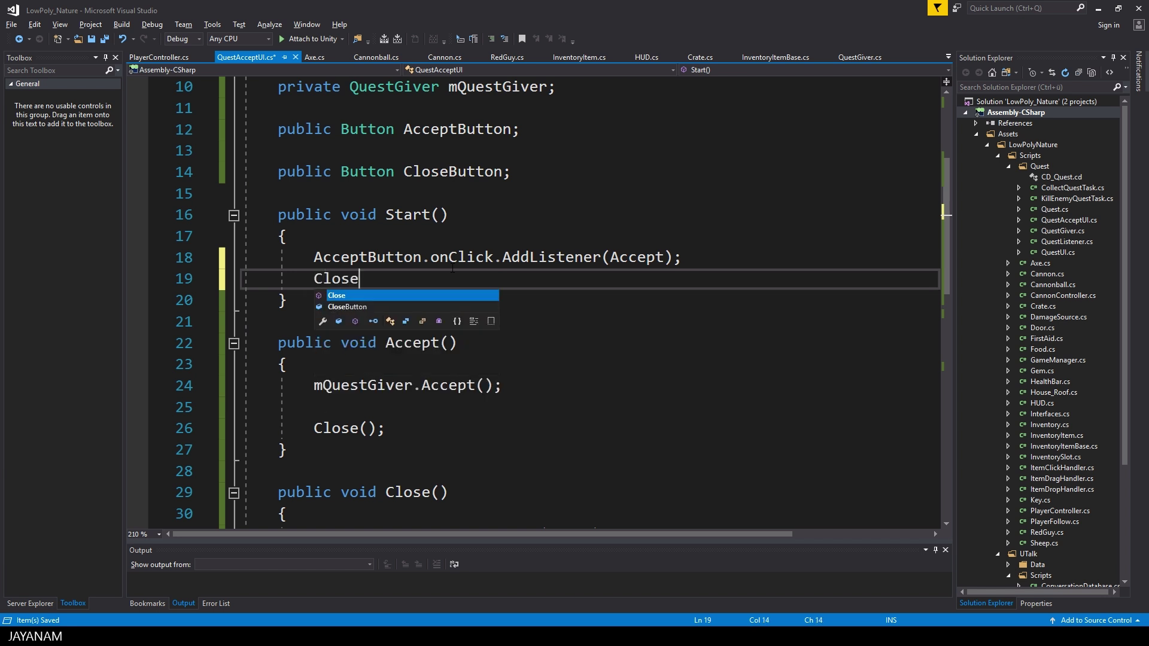
pyautogui.write('Button.onClick.A')
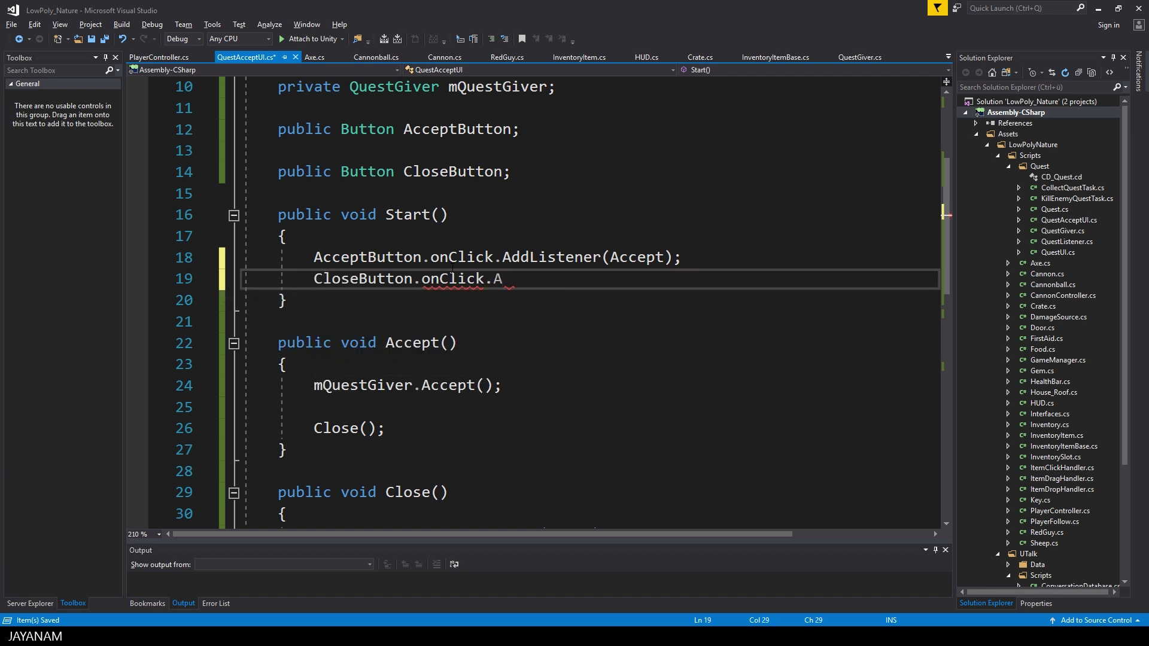
pyautogui.write('ddListener(Close);')
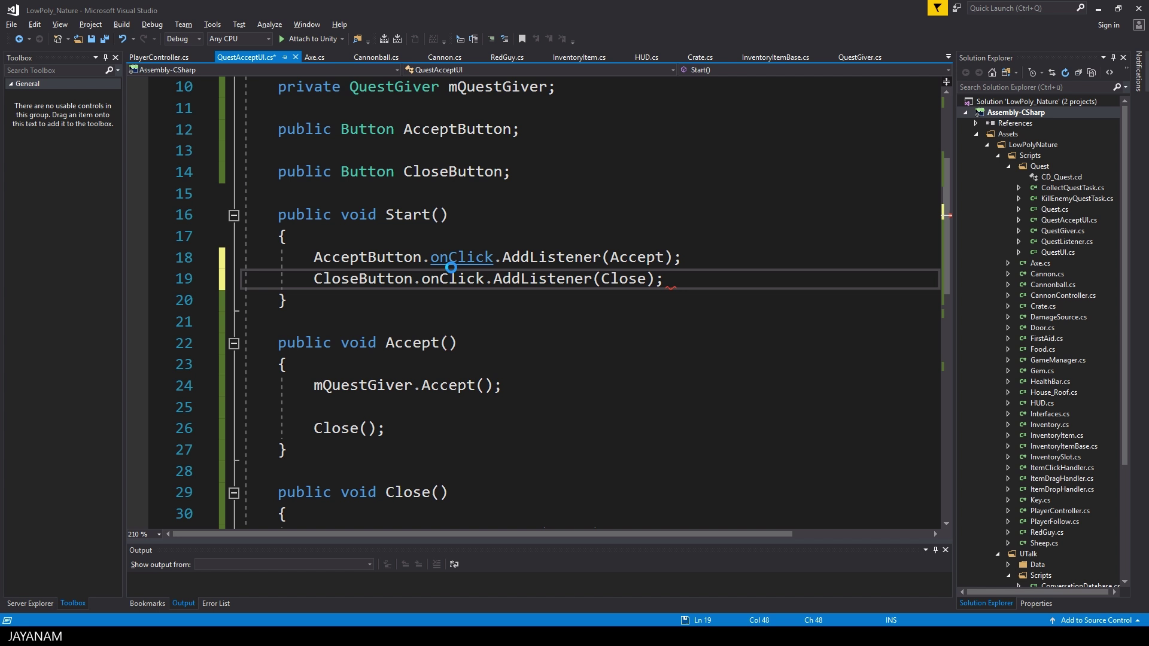
pyautogui.scroll(-1, 628, 384)
pyautogui.scroll(-1, 628, 385)
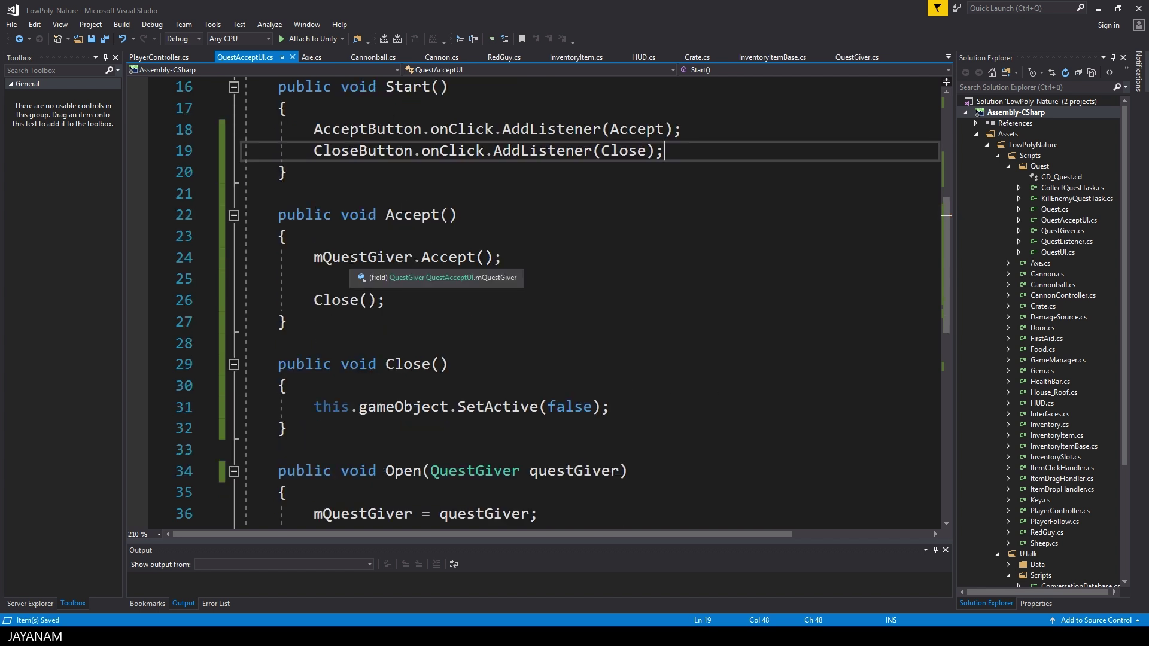
pyautogui.click(431, 364)
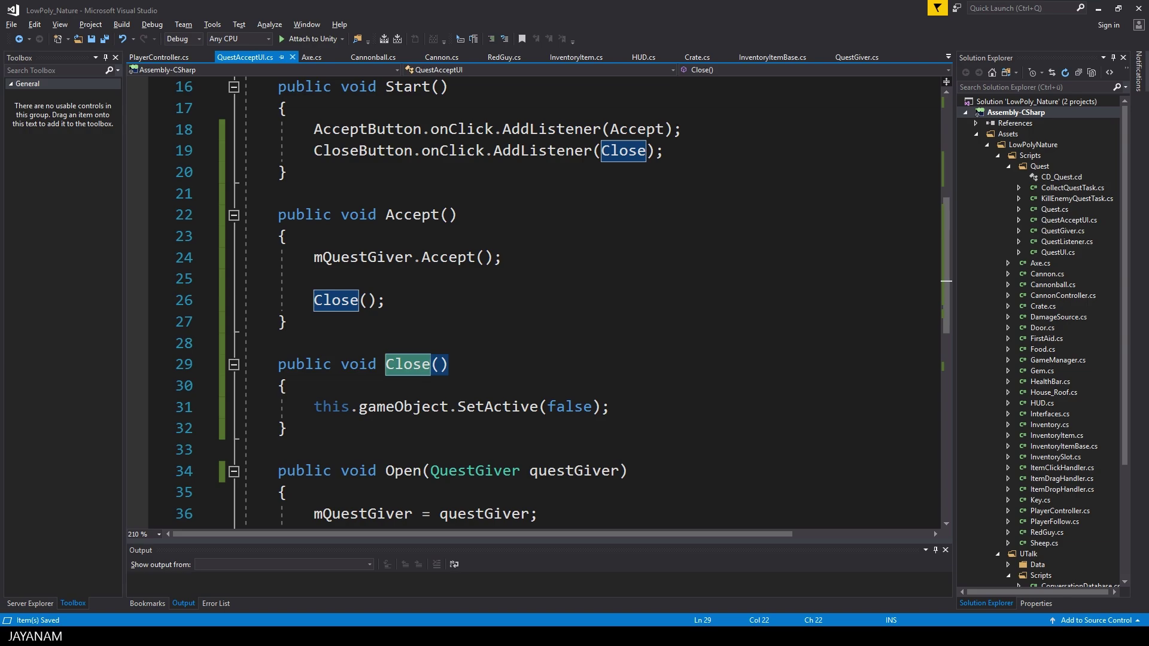
# - In Play mode, walk to the quest giver, accept 'Kill an enemy', and confirm Quest_Accept_Panel is inactive
pyautogui.hotkey('alt', 'Tab')
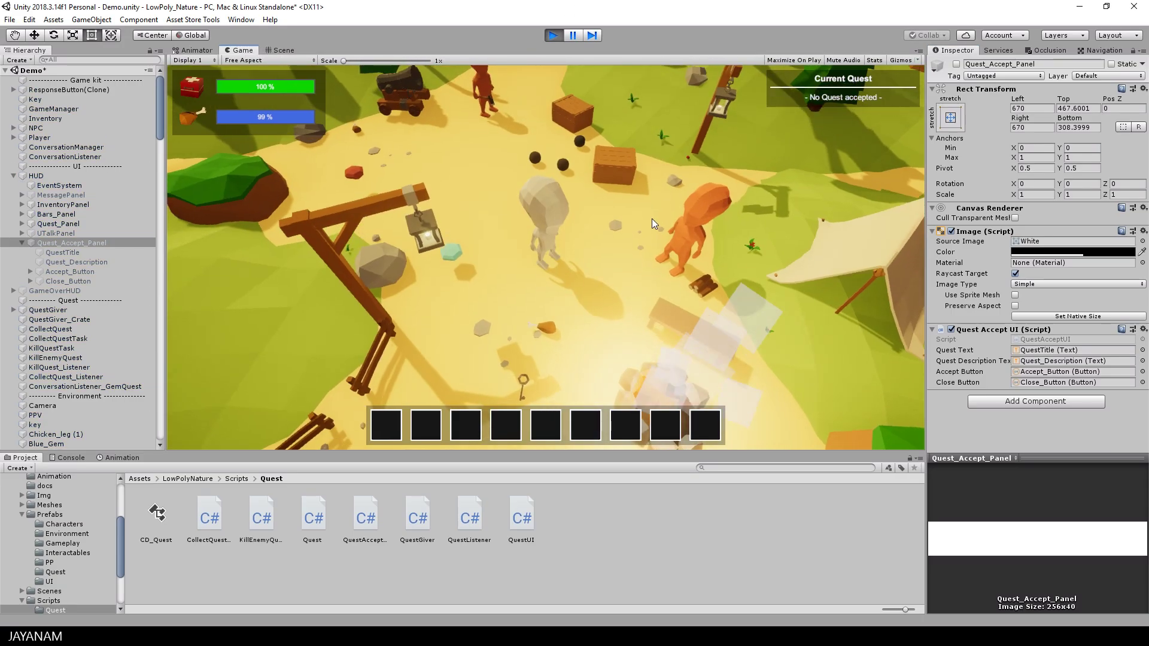
pyautogui.press('s')
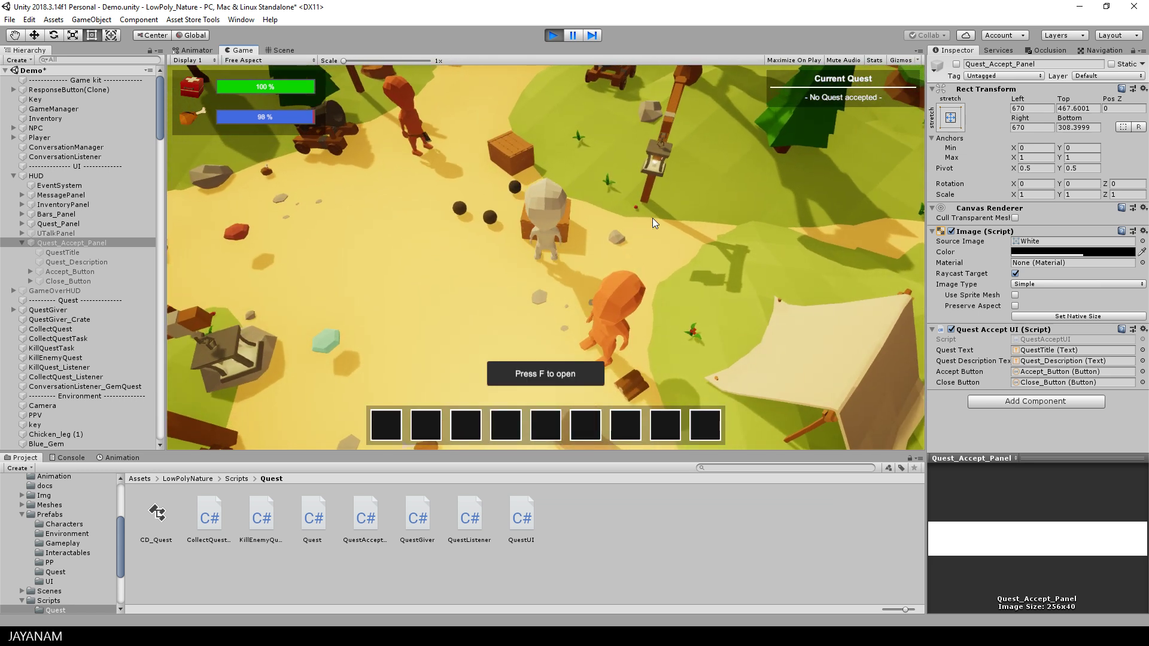
pyautogui.press('w')
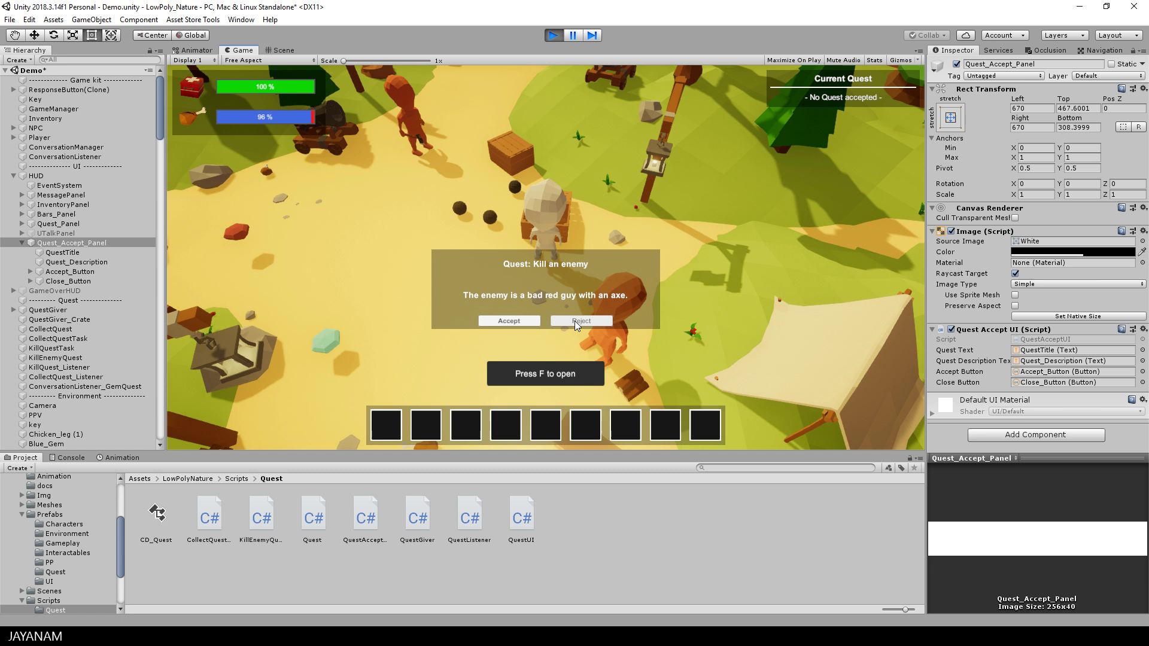
pyautogui.click(512, 319)
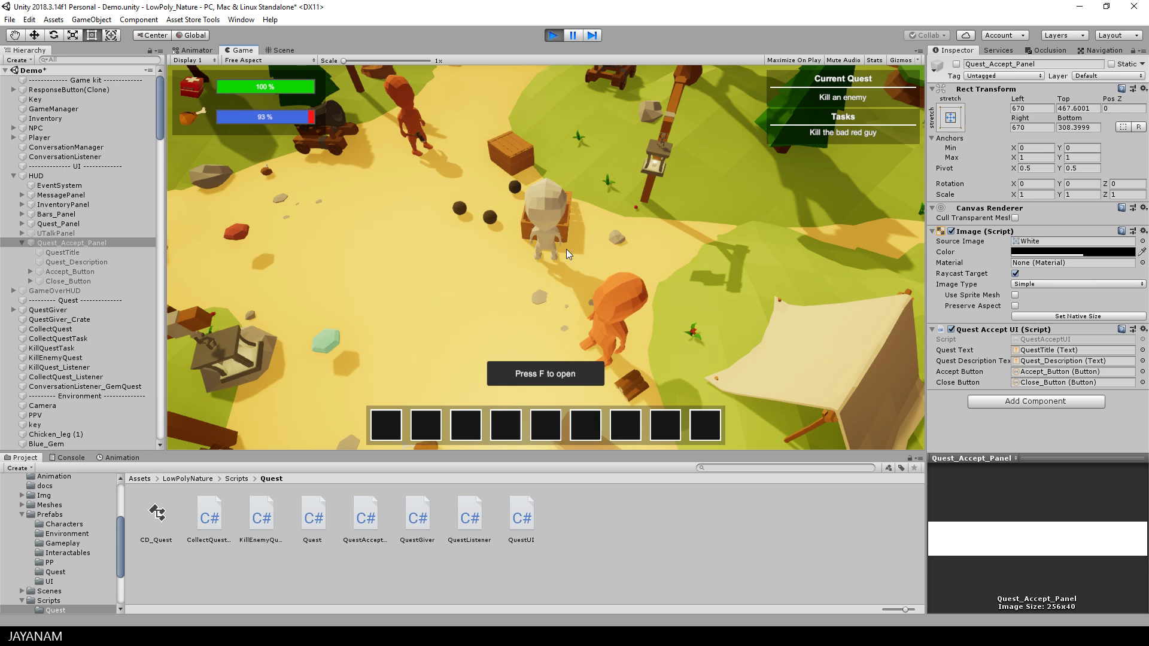
pyautogui.click(51, 243)
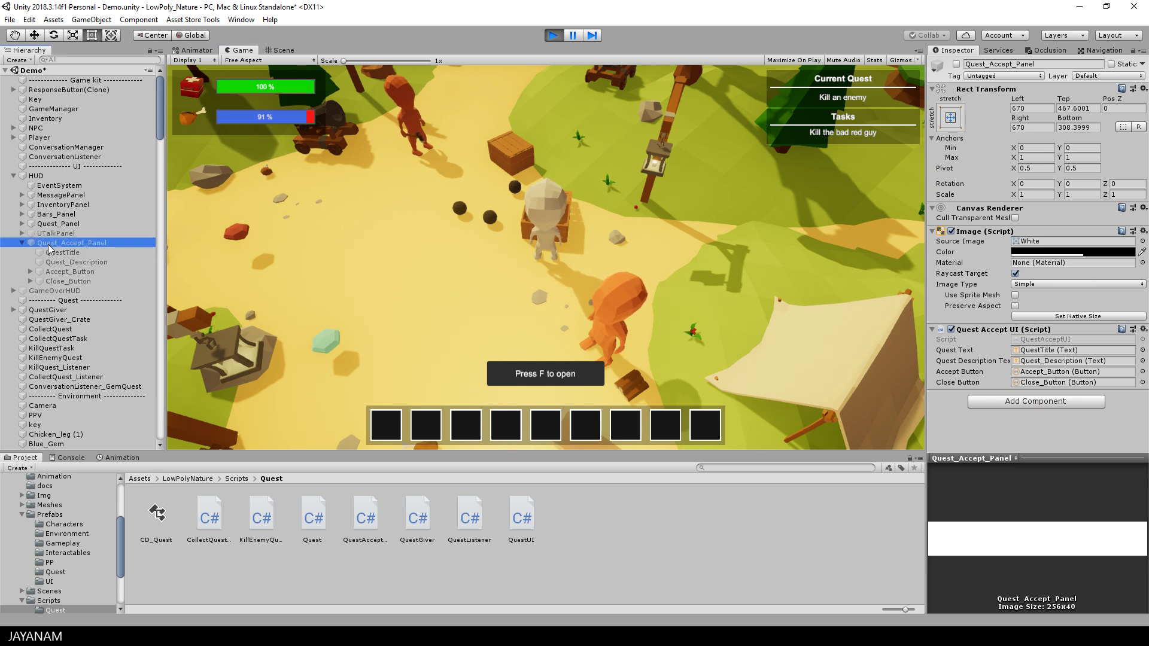